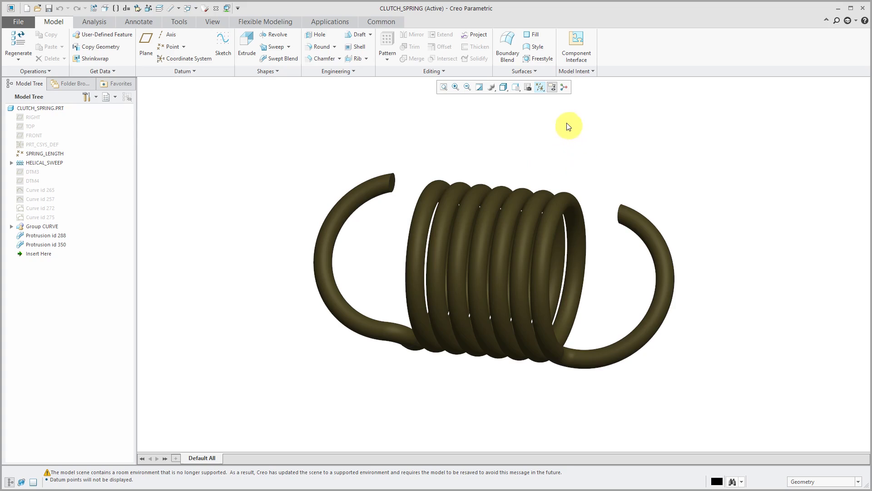
# Step: Turn on datum point display and select the SPRING_LENGTH feature
pyautogui.click(540, 87)
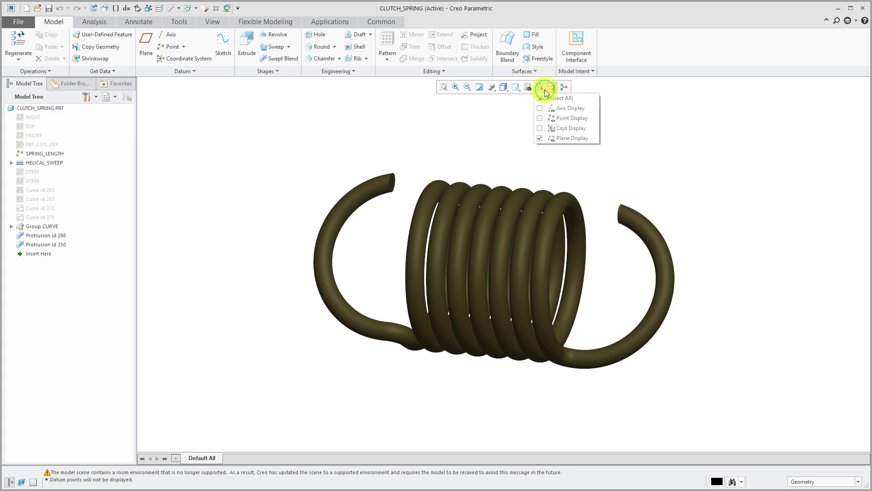
pyautogui.click(565, 119)
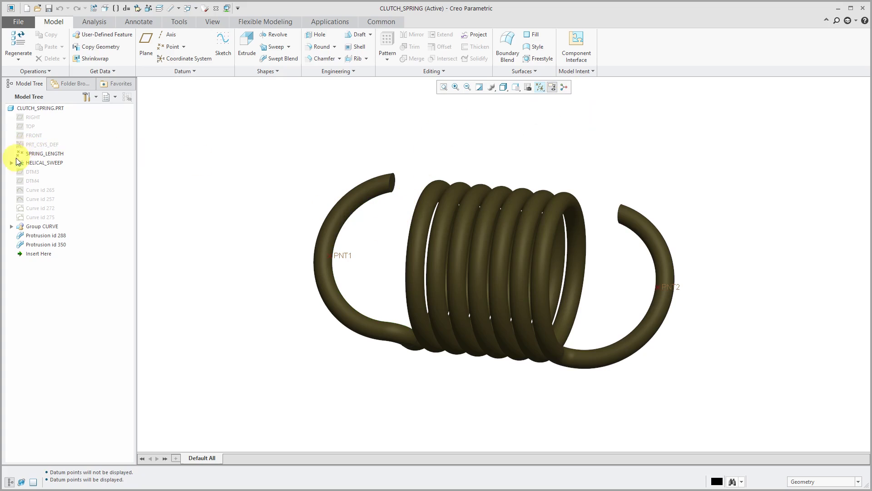
pyautogui.click(33, 154)
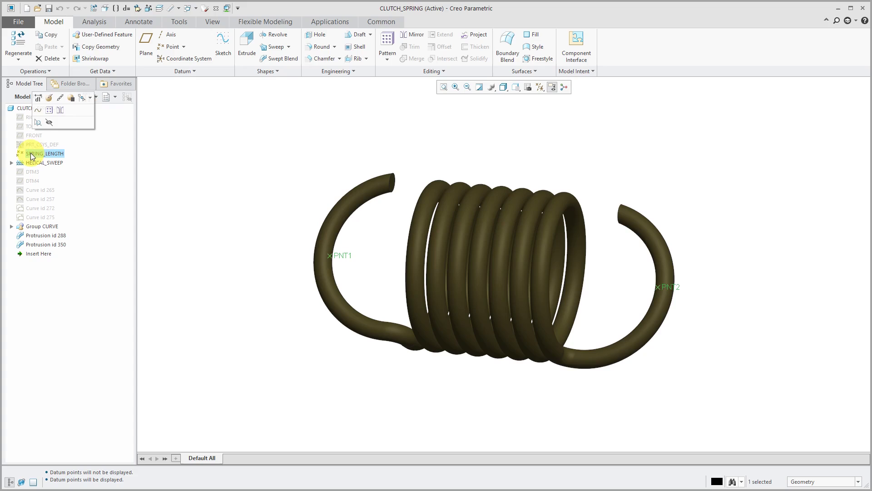
# Step: Open the part's Relations, then cancel and discard without making changes
pyautogui.click(587, 72)
pyautogui.click(583, 122)
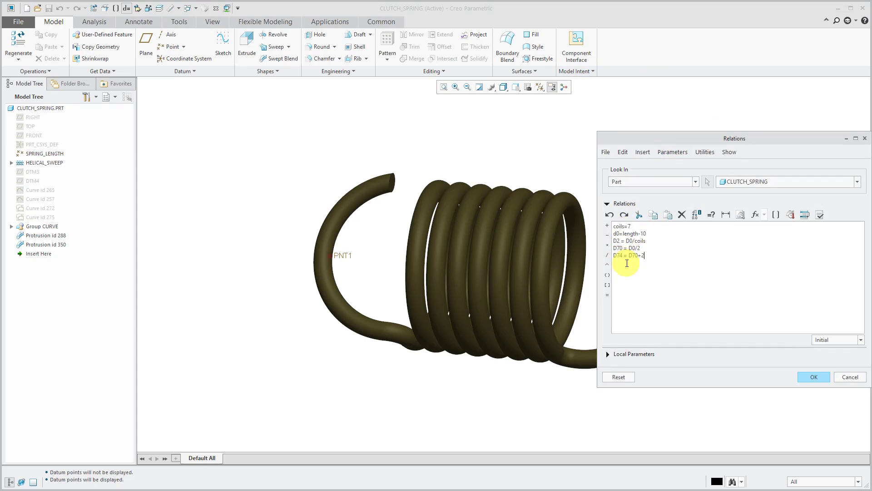
pyautogui.click(851, 377)
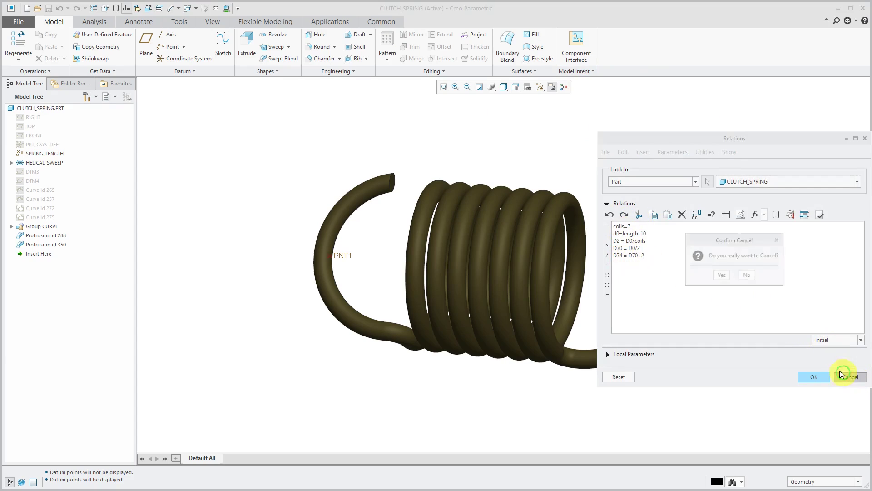
pyautogui.click(723, 276)
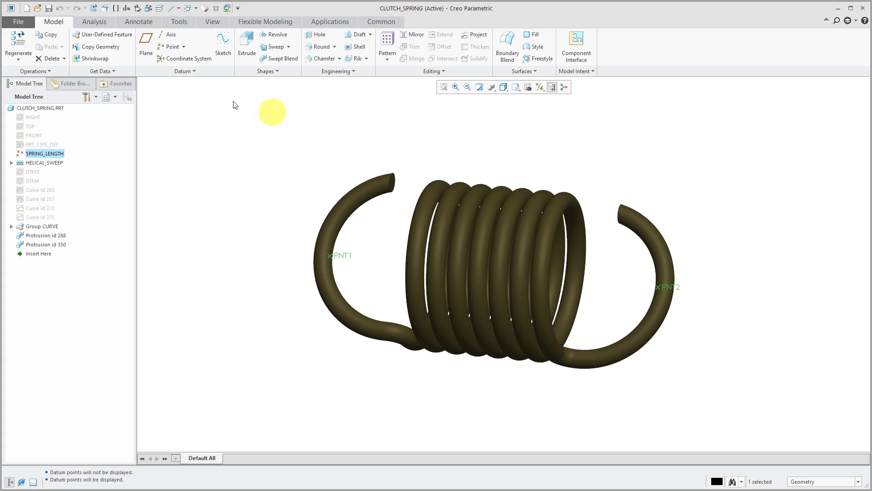
# Step: Check File > Prepare, then bring up the spring's Model Properties from the quick-access toolbar
pyautogui.click(24, 24)
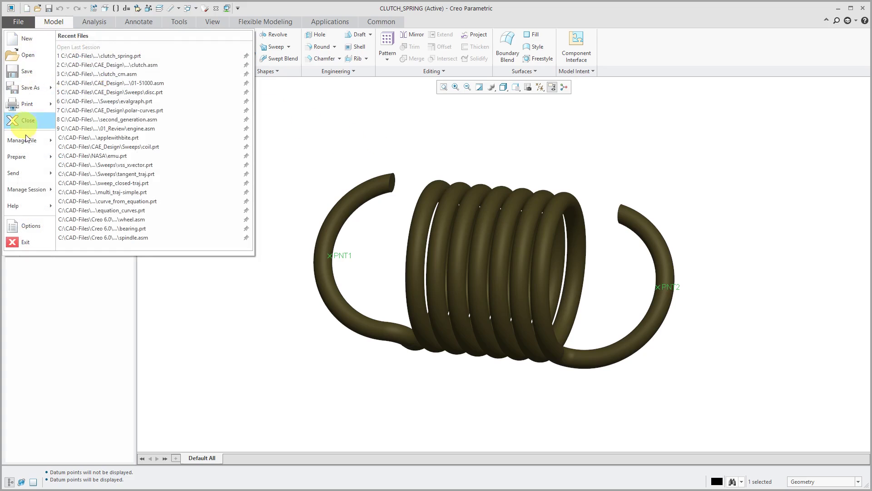
pyautogui.moveTo(36, 158)
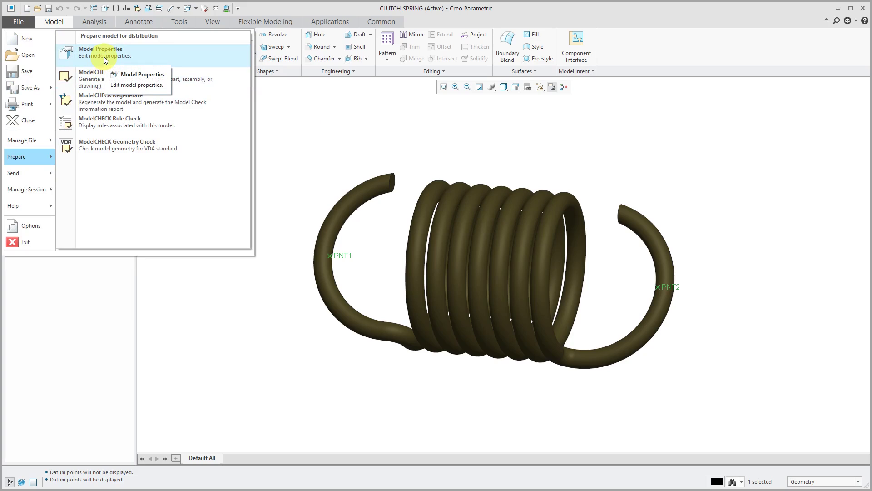
pyautogui.click(273, 110)
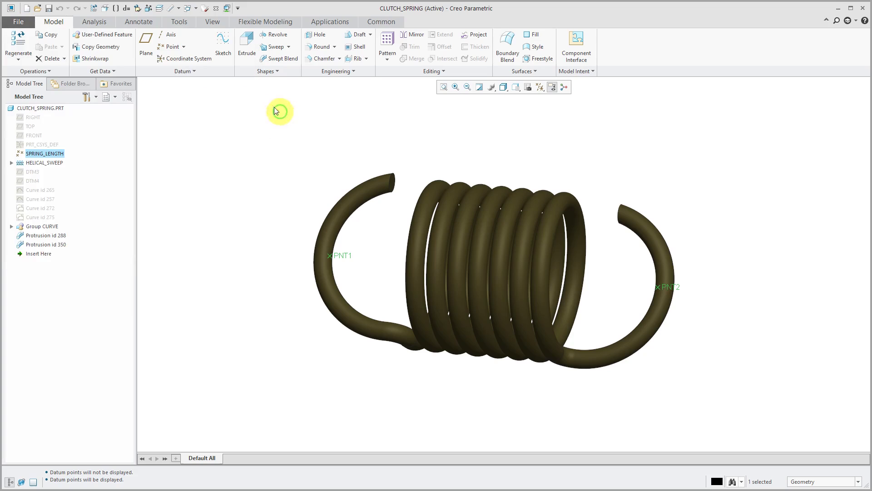
pyautogui.click(106, 9)
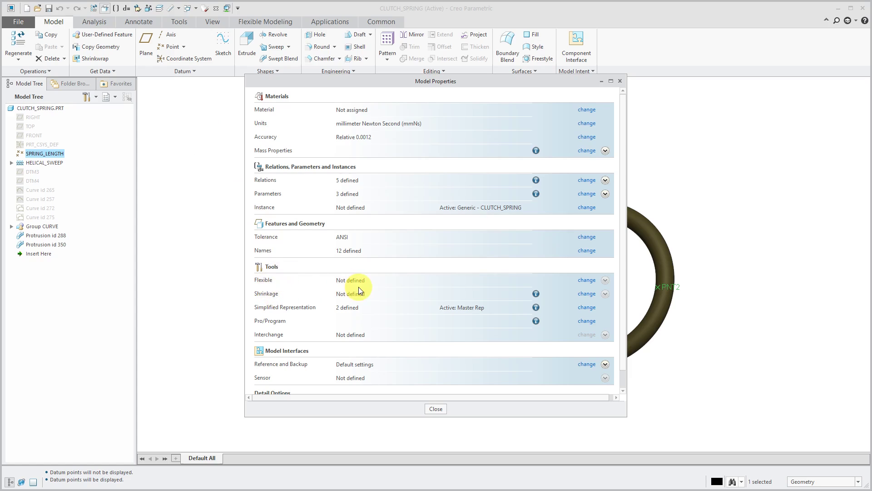
# Step: Start defining flexibility and review the Features, Tolerances, Material, Surface Finish and Parameters tabs
pyautogui.click(591, 282)
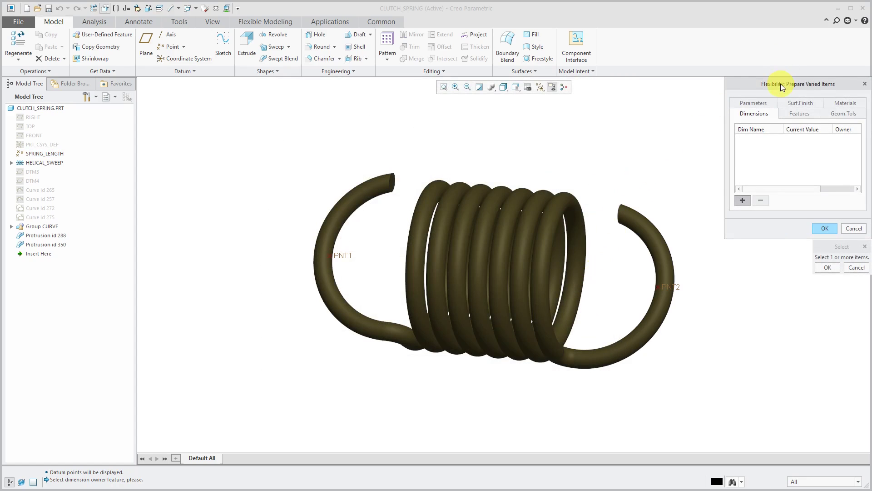
pyautogui.moveTo(782, 84); pyautogui.dragTo(726, 77)
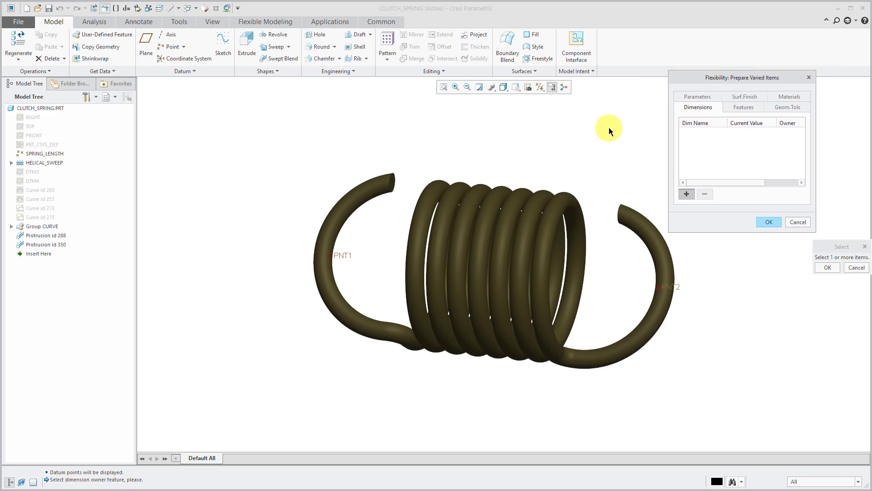
pyautogui.click(739, 109)
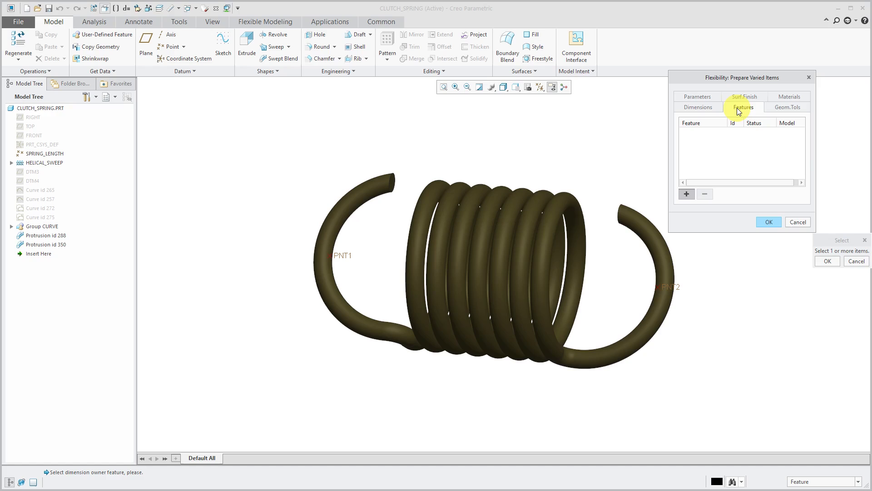
pyautogui.click(785, 109)
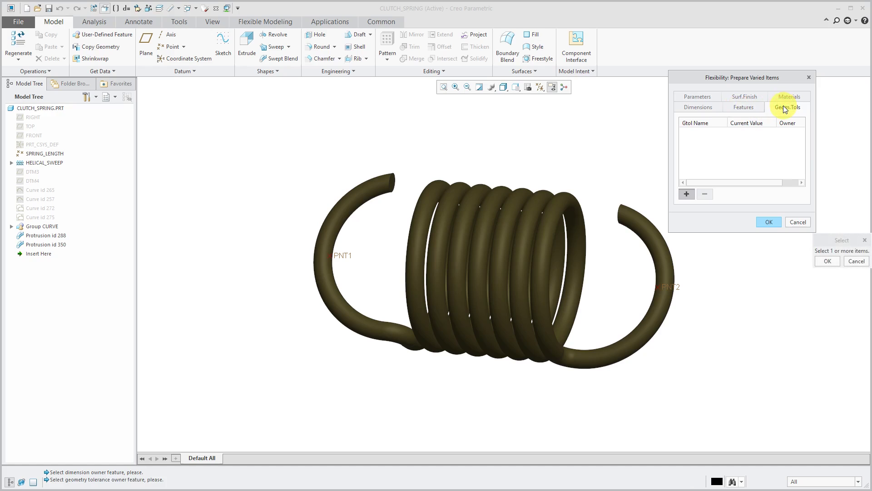
pyautogui.click(788, 97)
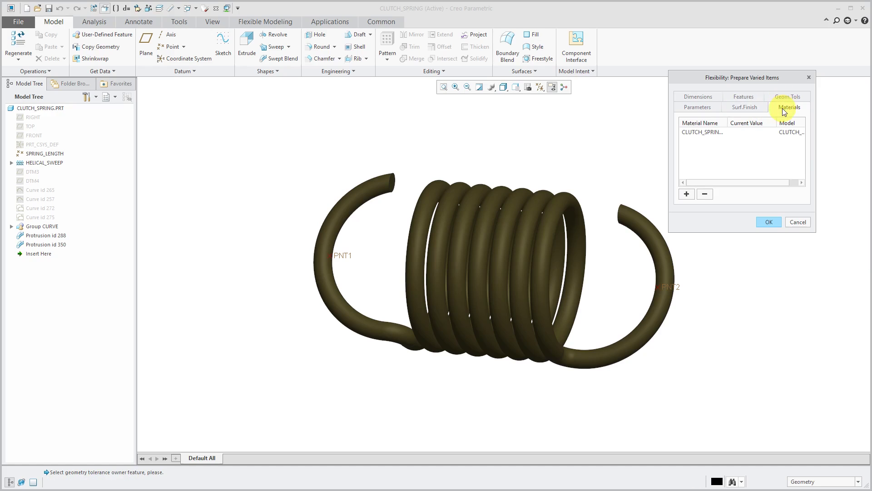
pyautogui.click(747, 109)
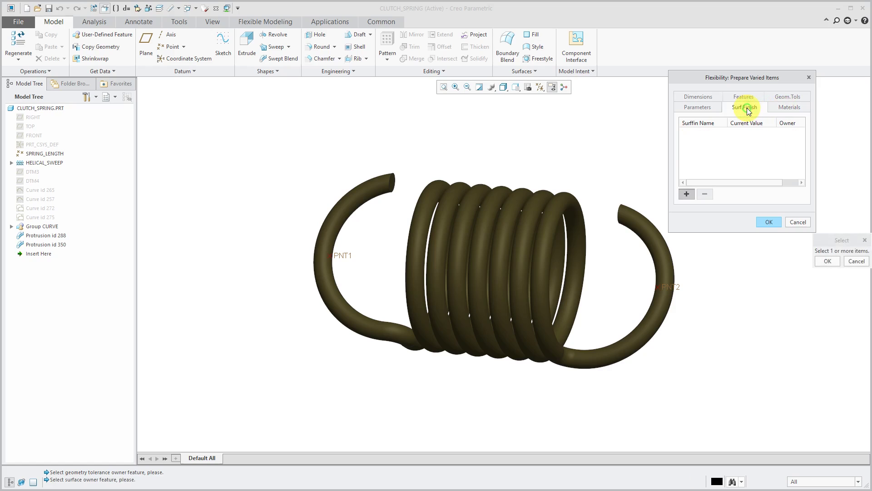
pyautogui.click(698, 108)
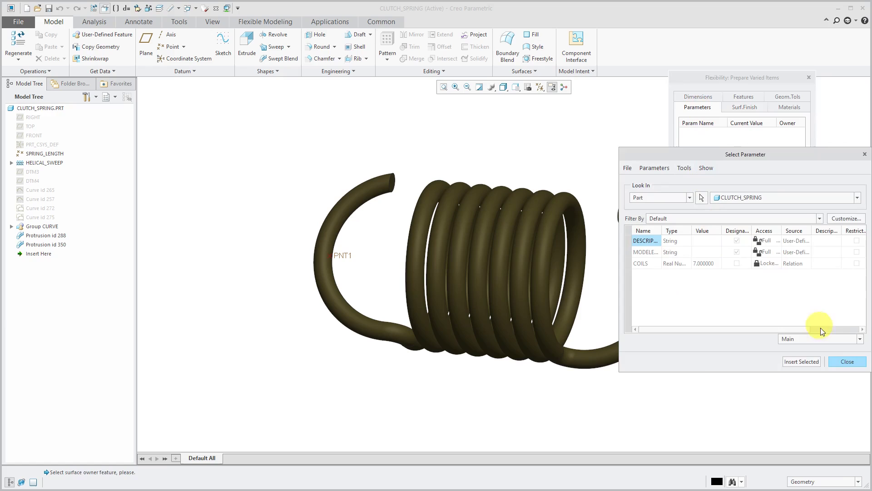
pyautogui.click(836, 360)
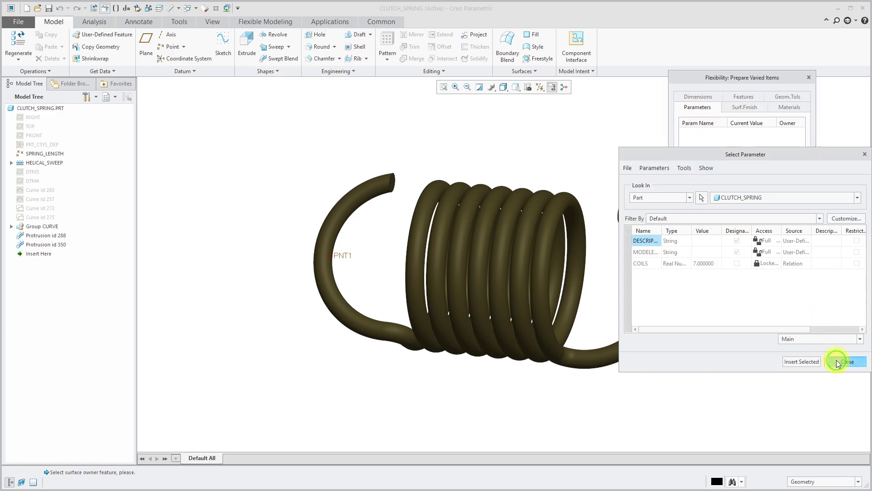
pyautogui.click(697, 96)
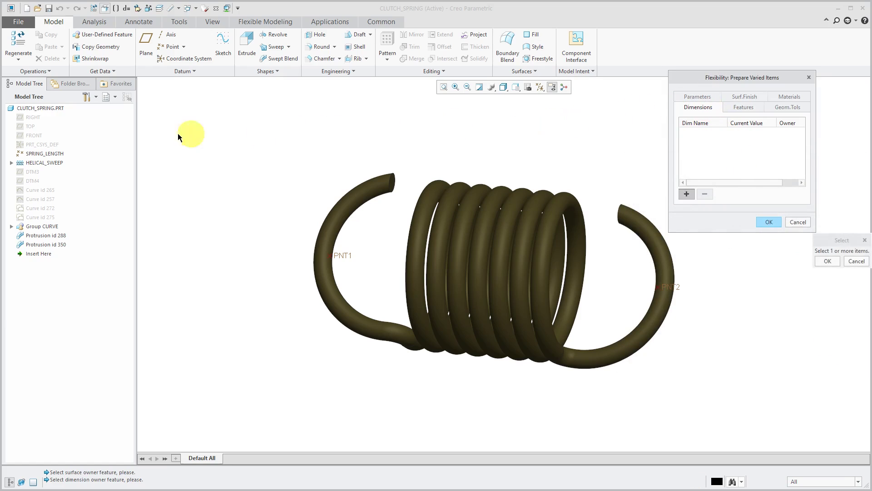
# Step: Add SPRING_LENGTH's 18 length dimension as the varied item and accept the flexibility
pyautogui.click(43, 153)
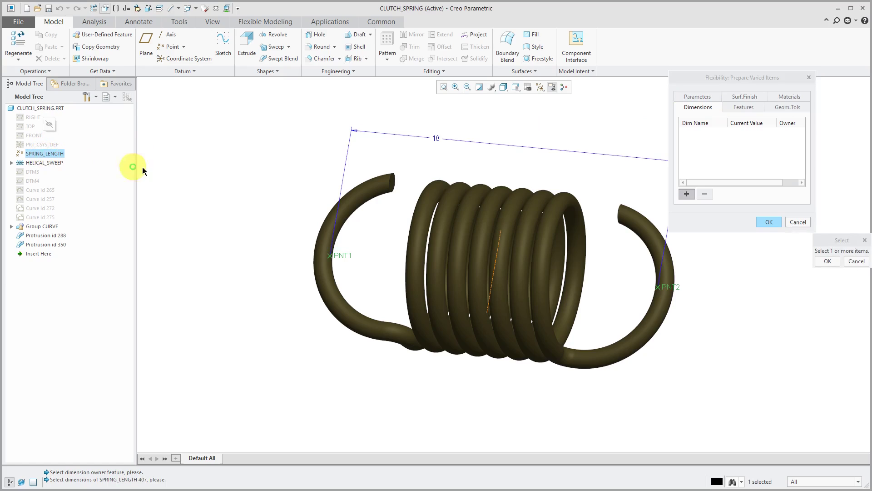
pyautogui.click(436, 139)
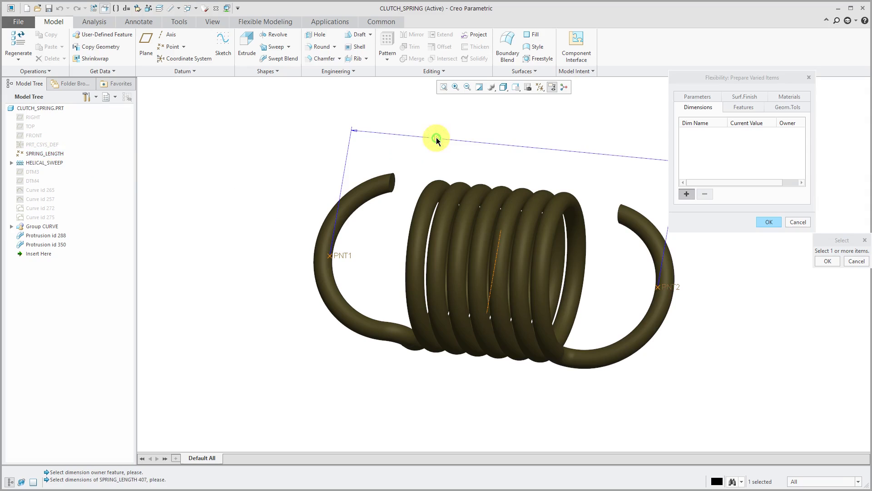
pyautogui.click(826, 261)
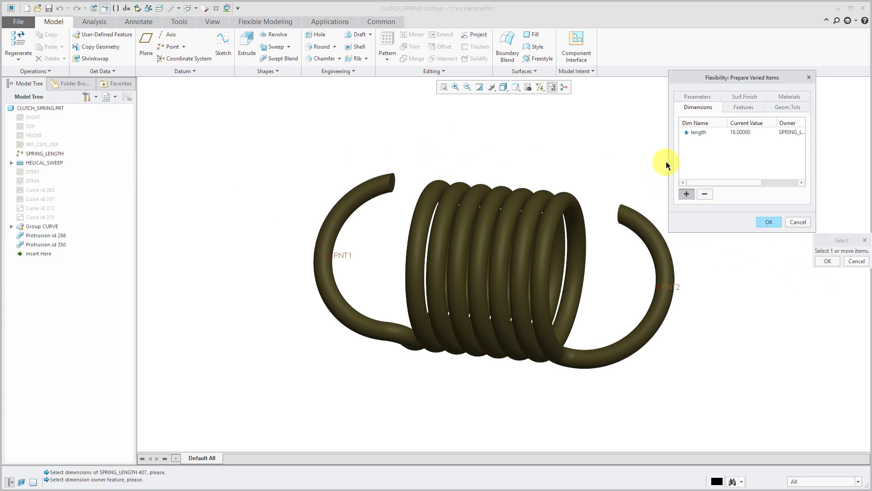
pyautogui.moveTo(668, 163); pyautogui.dragTo(625, 157)
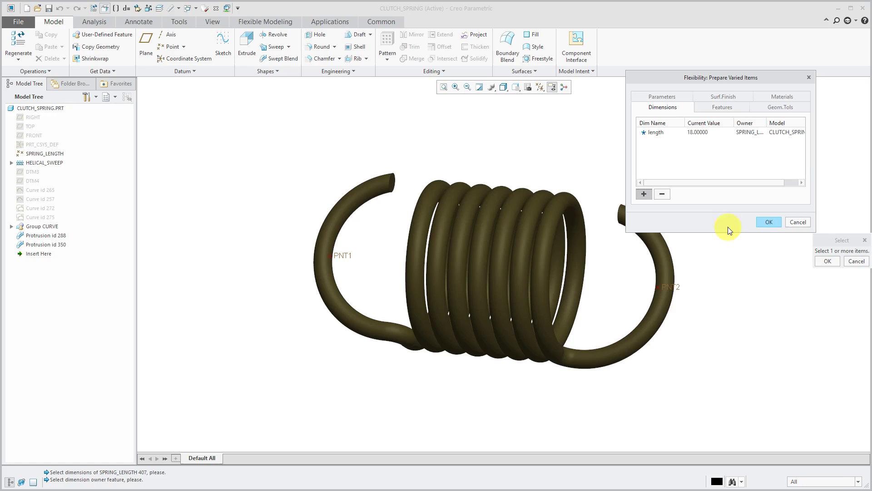
pyautogui.click(768, 222)
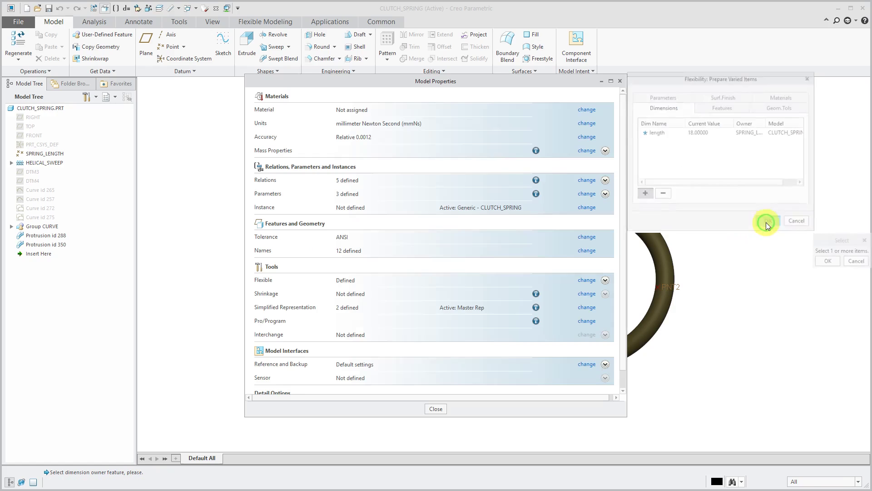
# Step: Close Model Properties, switch to CLUTCH.ASM and assemble clutch_spring.prt
pyautogui.click(436, 409)
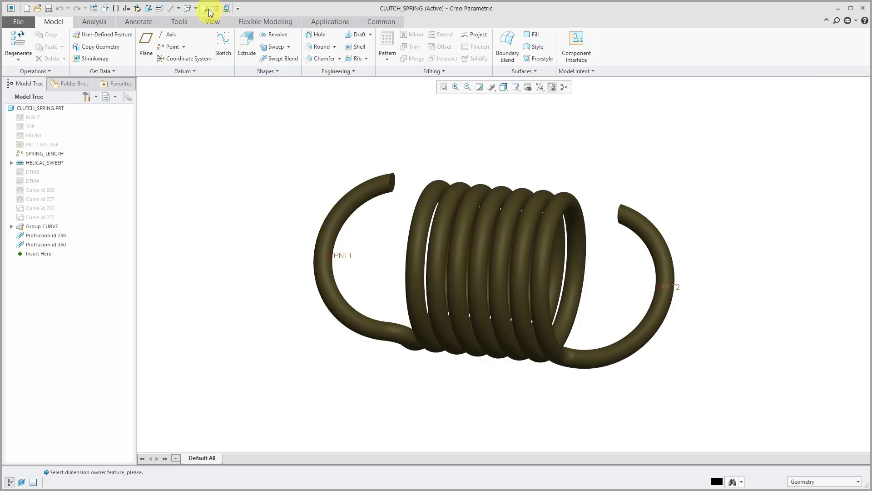
pyautogui.click(195, 8)
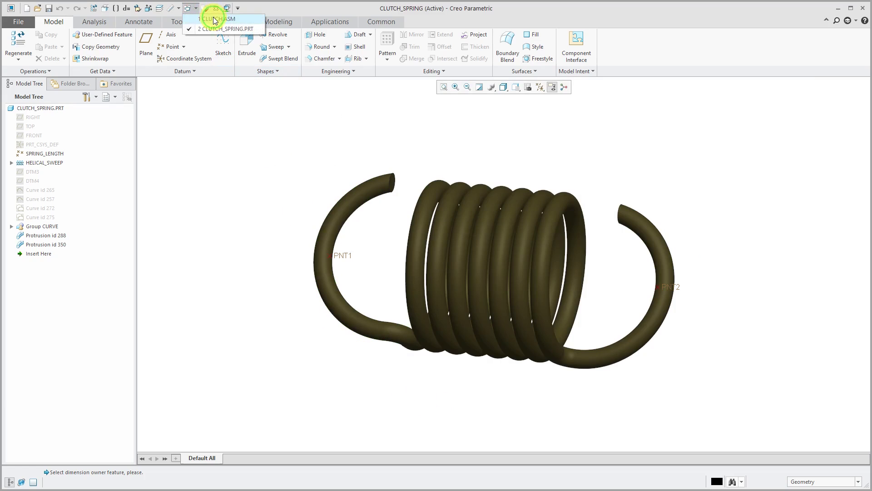
pyautogui.click(214, 19)
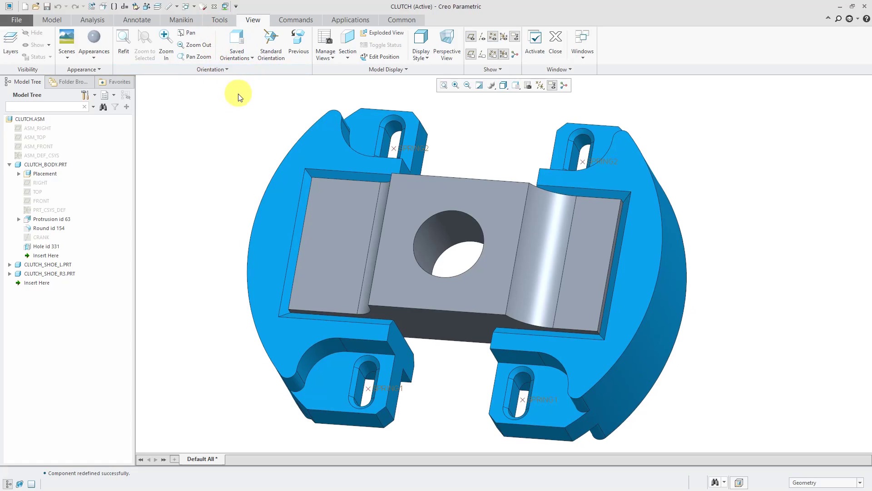
pyautogui.click(60, 21)
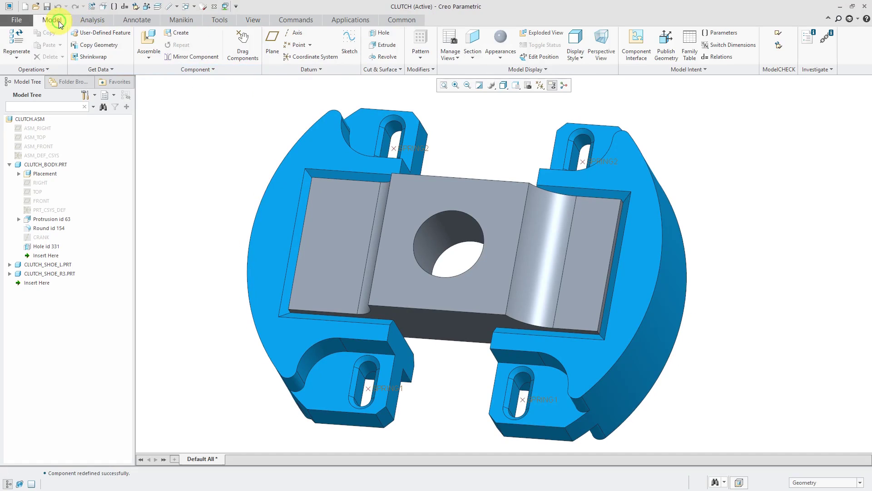
pyautogui.click(150, 43)
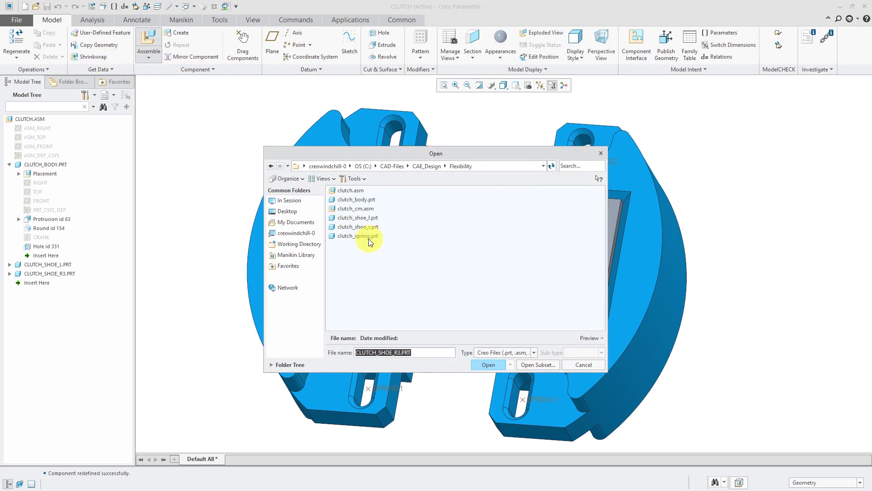
pyautogui.doubleClick(369, 238)
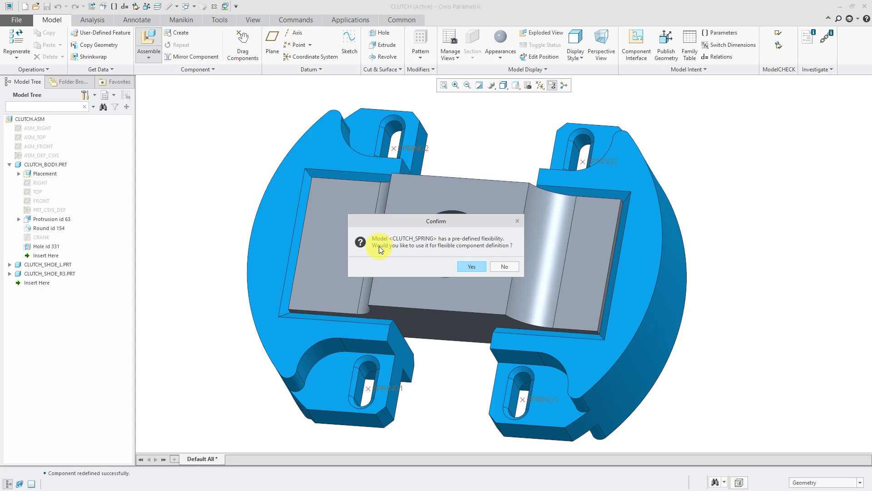
# Step: Accept the predefined flexibility and bring up the measurement Method choices for the 18 length
pyautogui.click(471, 266)
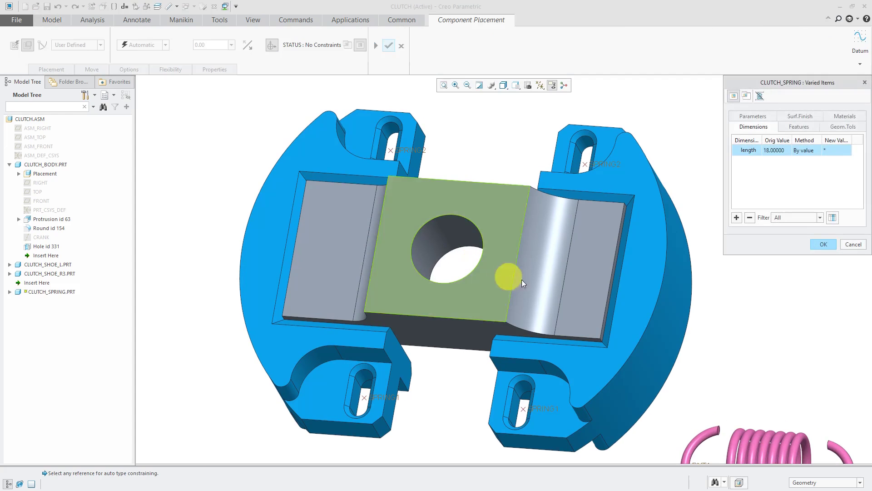
pyautogui.keyDown('shift'); pyautogui.moveTo(757, 371); pyautogui.dragTo(693, 318, button='middle'); pyautogui.keyUp('shift')
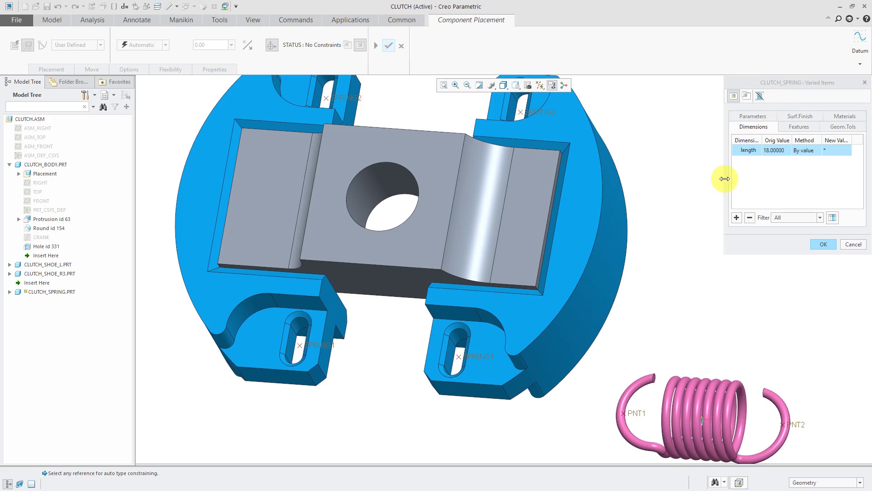
pyautogui.moveTo(725, 179); pyautogui.dragTo(667, 170)
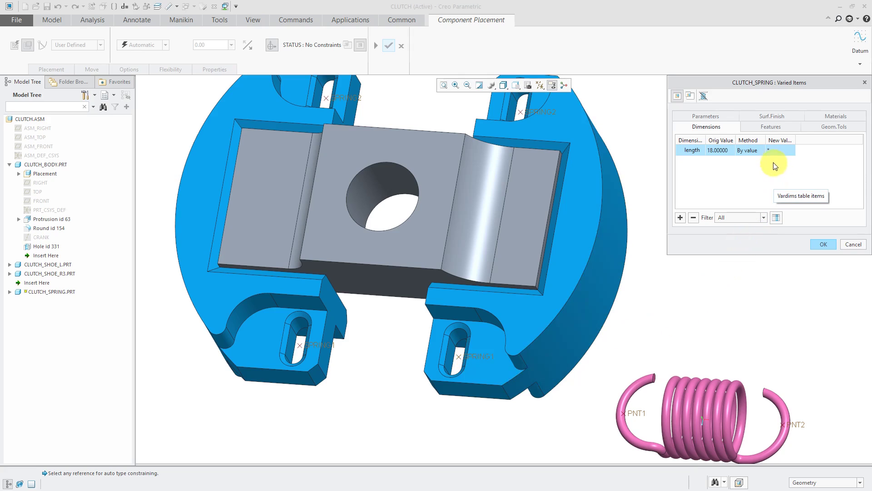
pyautogui.click(760, 151)
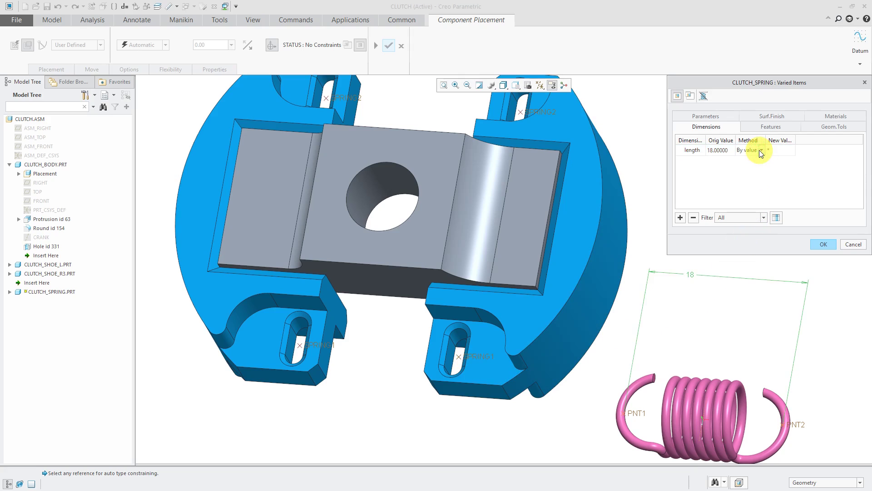
pyautogui.click(762, 150)
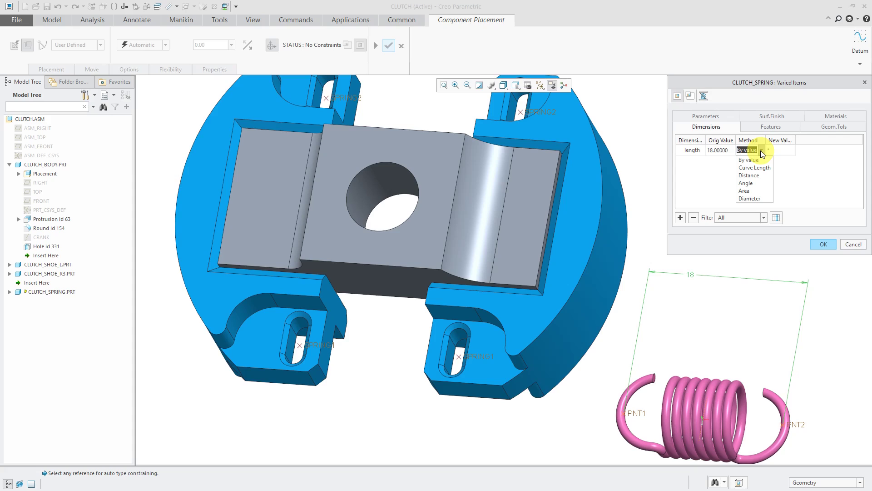
# Step: Measure the spring length by Distance between both shoes' SPRING1 points, giving 18
pyautogui.click(748, 175)
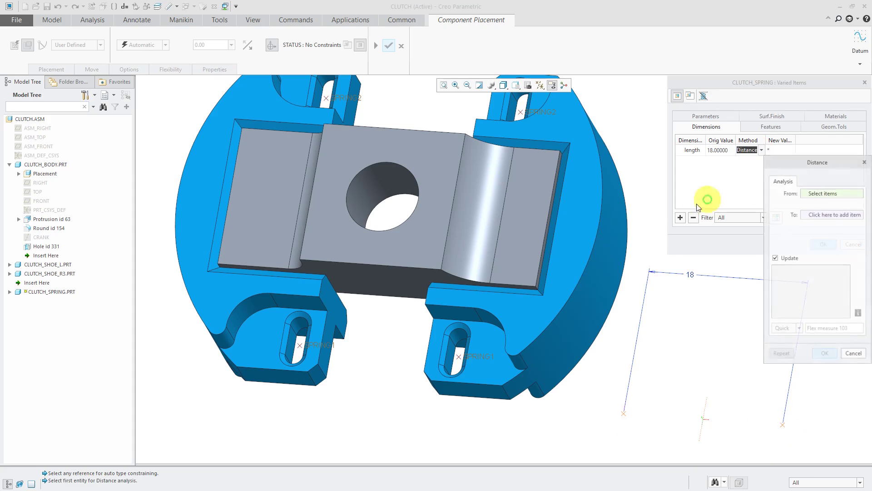
pyautogui.click(334, 349)
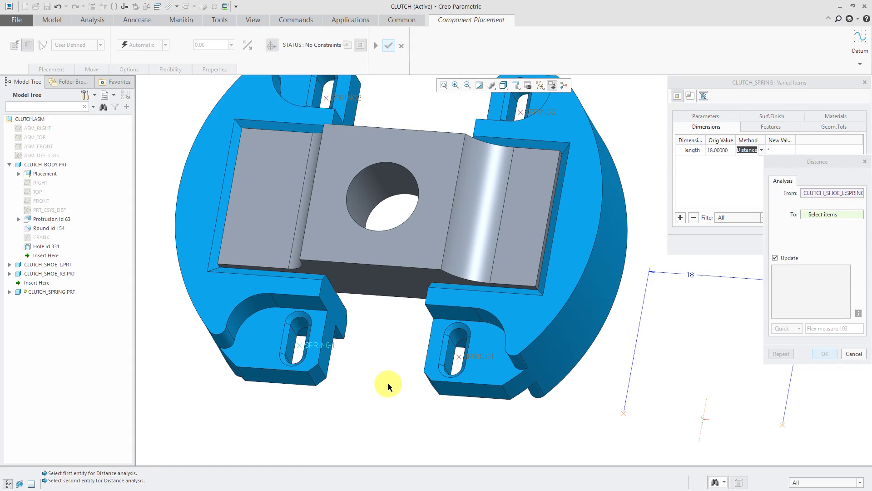
pyautogui.click(476, 356)
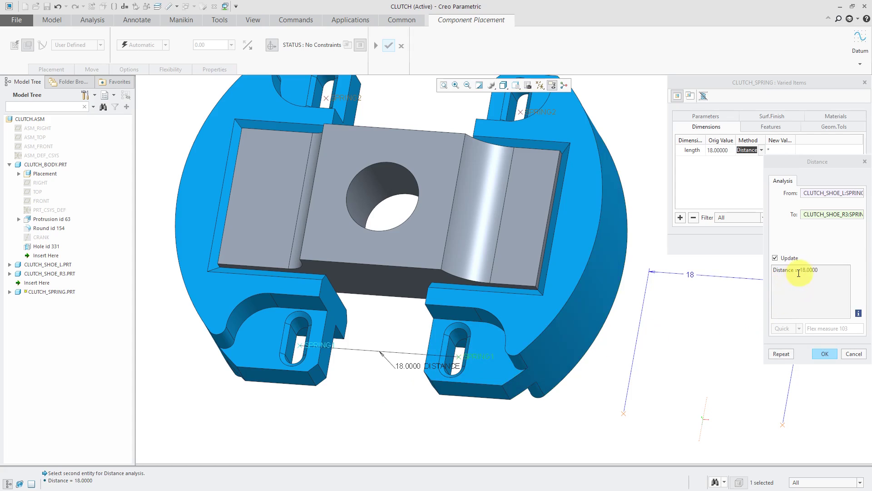
pyautogui.click(825, 354)
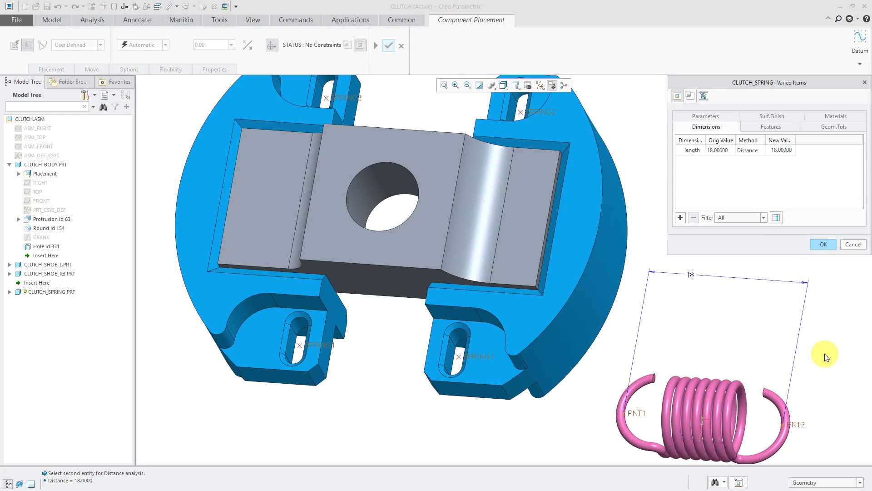
# Step: Finish the varied items and make PNT1 coincident with the left shoe's SPRING1 point
pyautogui.click(821, 244)
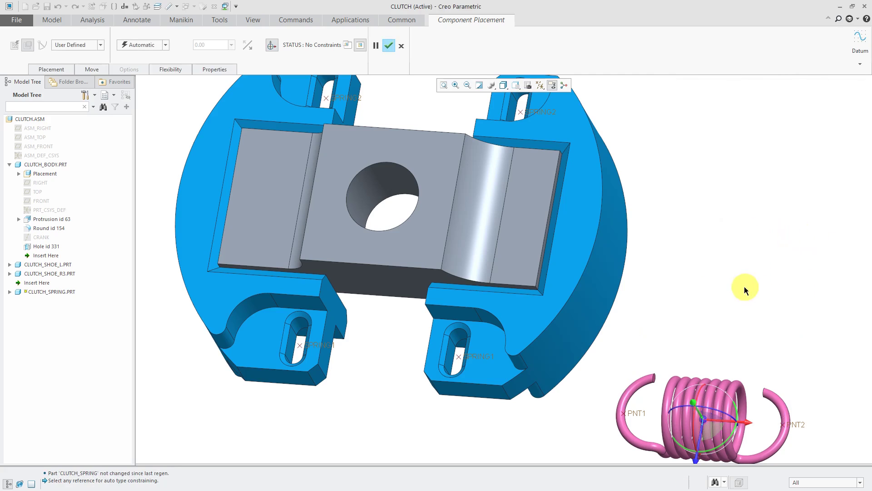
pyautogui.click(637, 413)
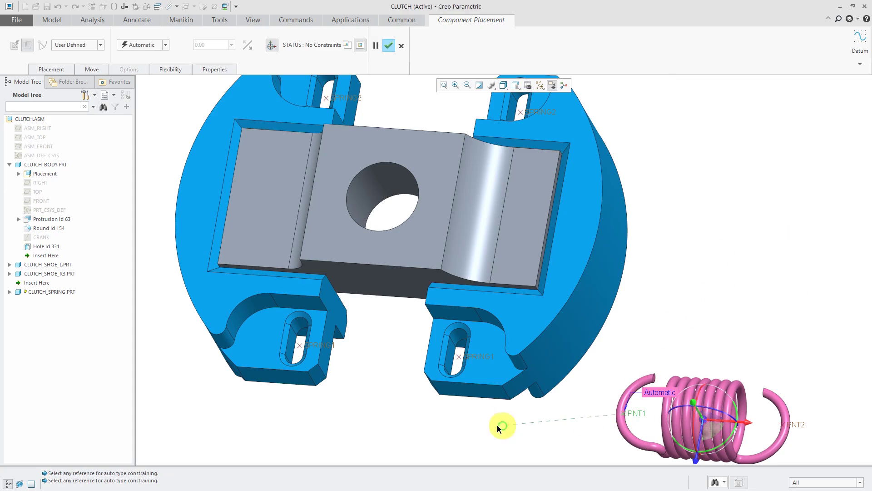
pyautogui.click(332, 349)
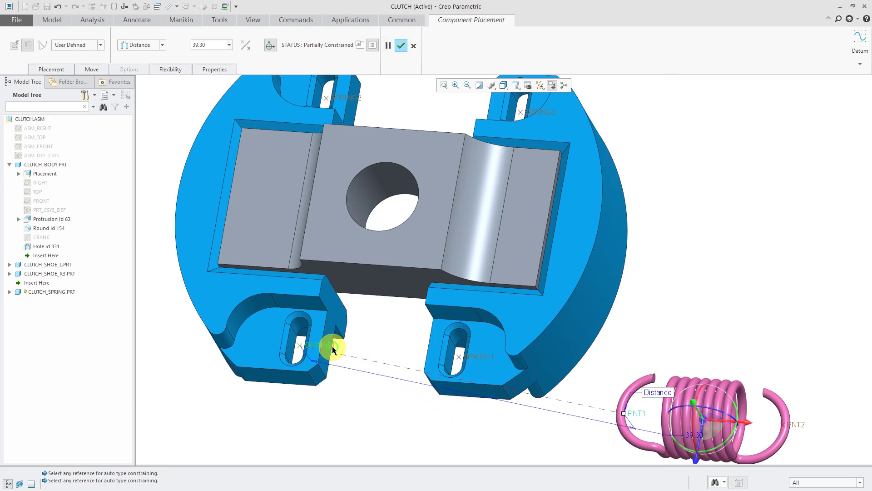
pyautogui.click(660, 398)
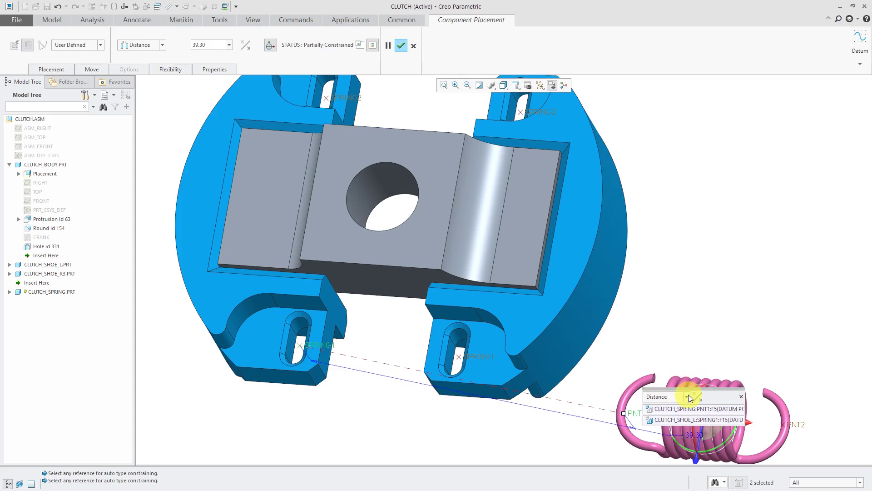
pyautogui.click(688, 396)
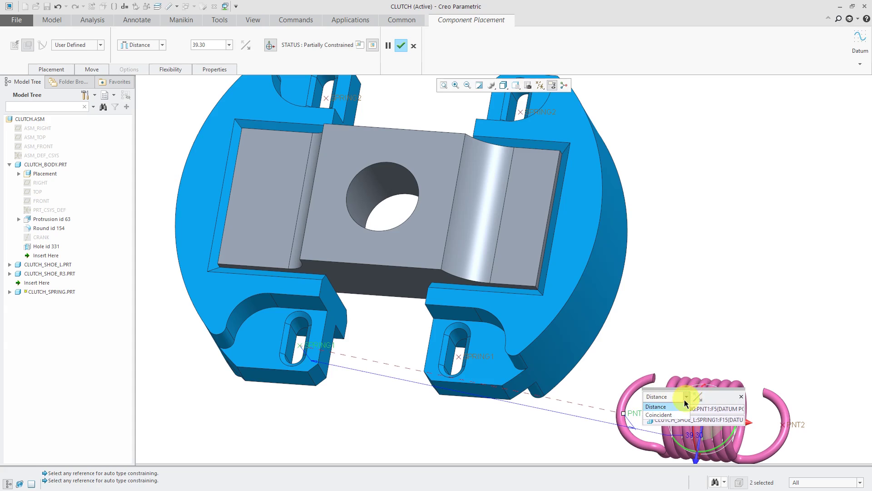
pyautogui.click(658, 415)
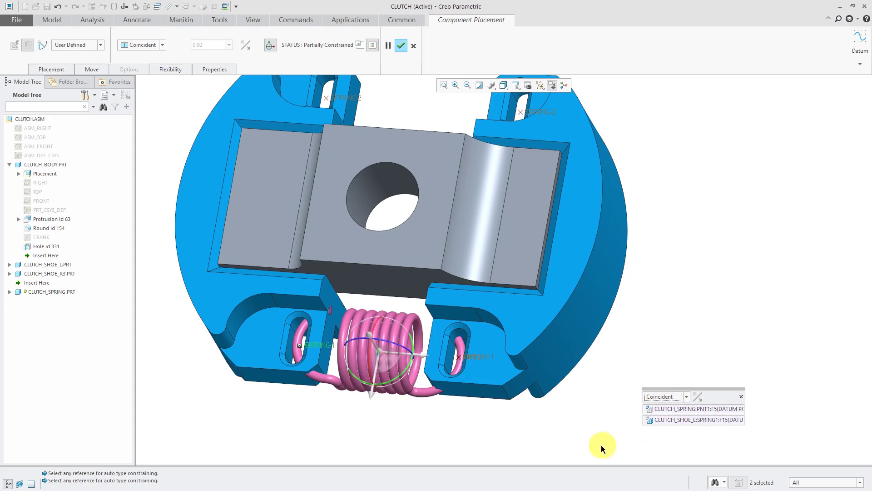
# Step: Add a second constraint making PNT2 coincident with the right shoe's SPRING1 point
pyautogui.rightClick(640, 307)
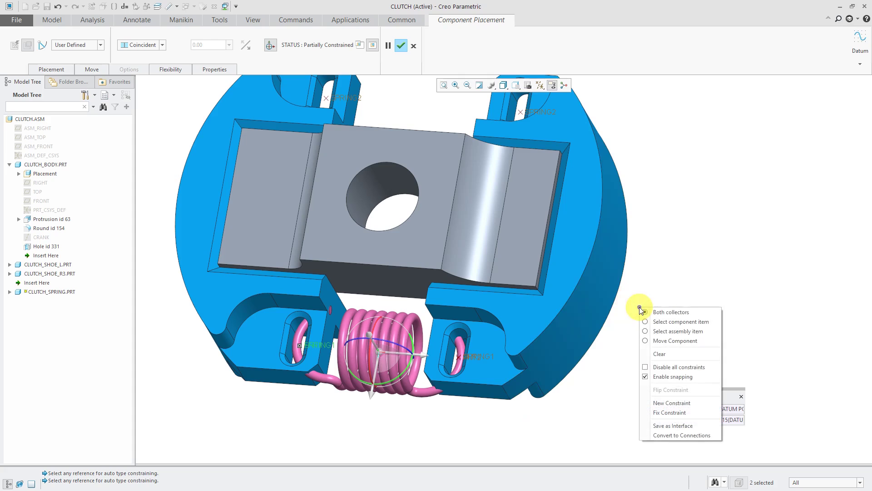
pyautogui.click(667, 403)
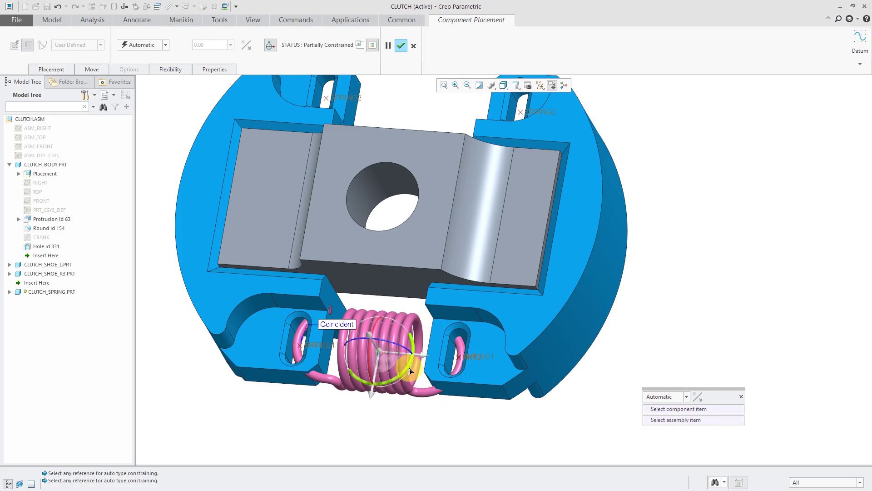
pyautogui.moveTo(410, 370); pyautogui.dragTo(445, 406)
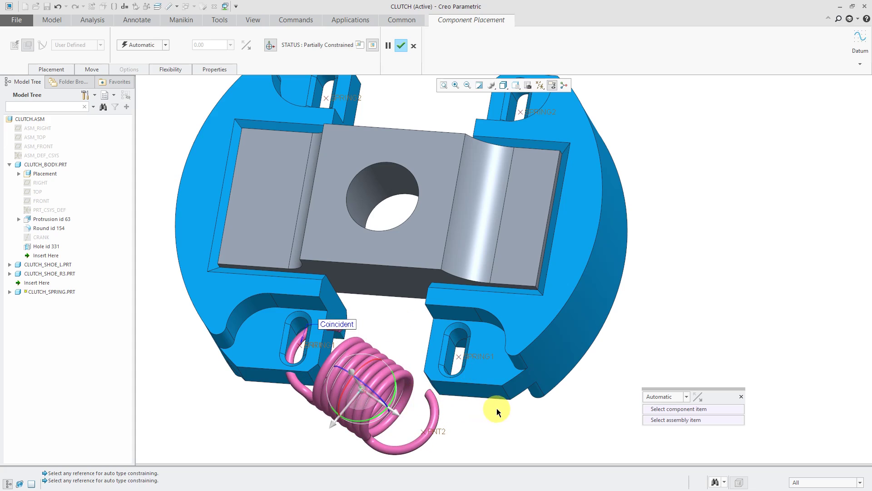
pyautogui.click(445, 433)
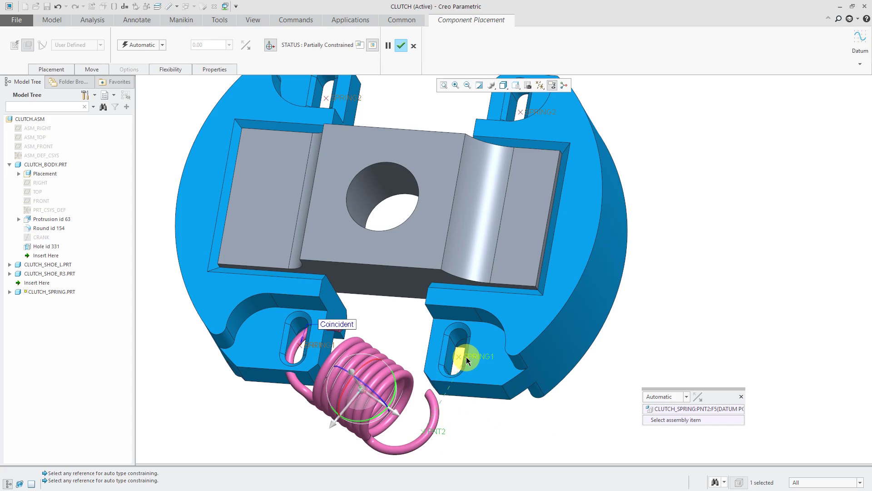
pyautogui.click(466, 361)
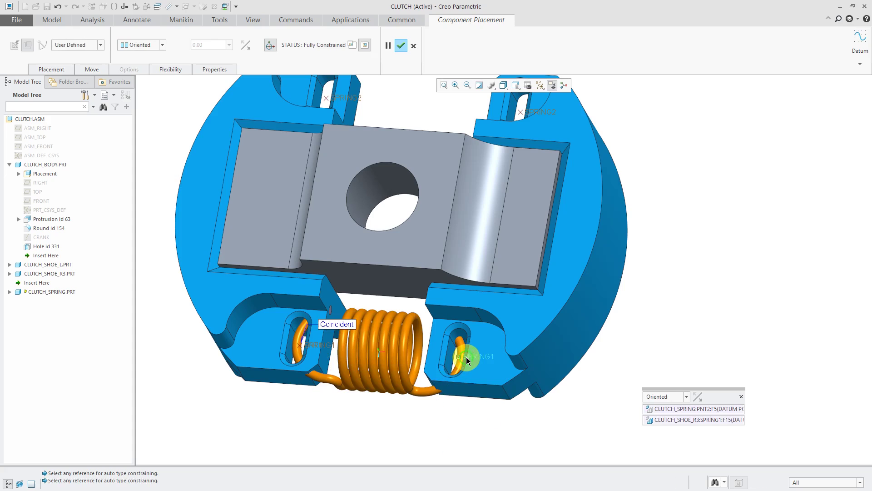
pyautogui.click(686, 396)
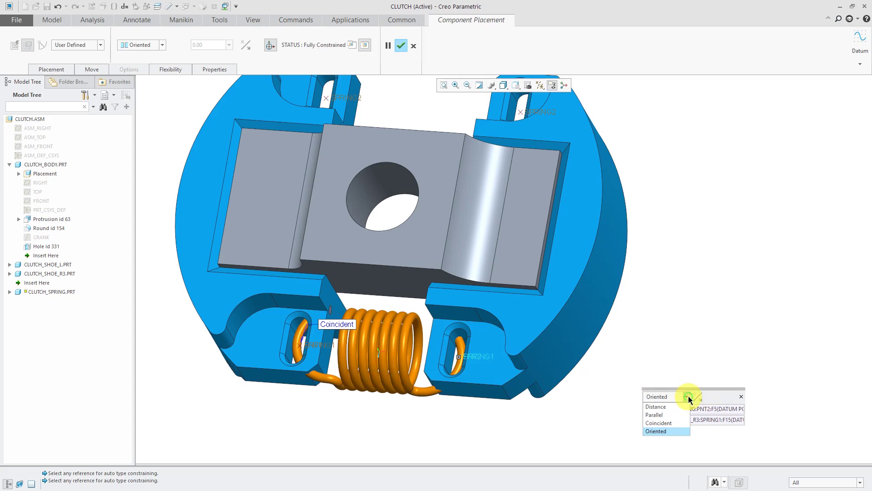
pyautogui.click(676, 423)
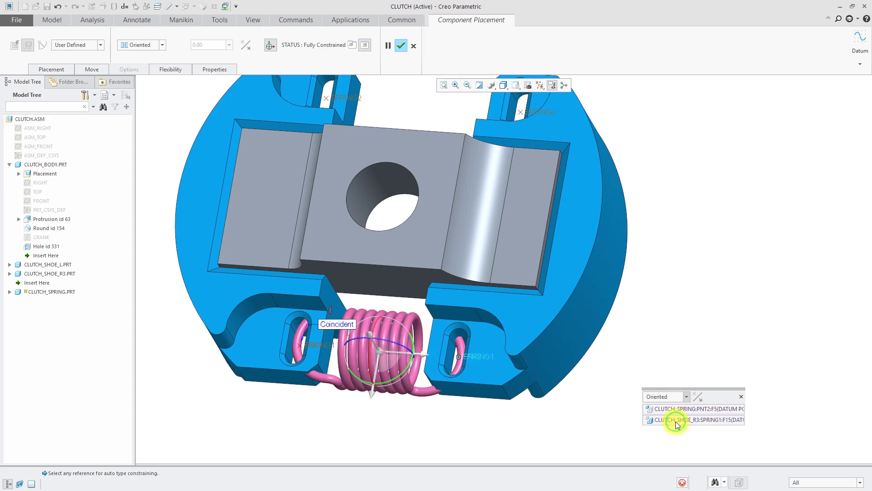
pyautogui.click(740, 395)
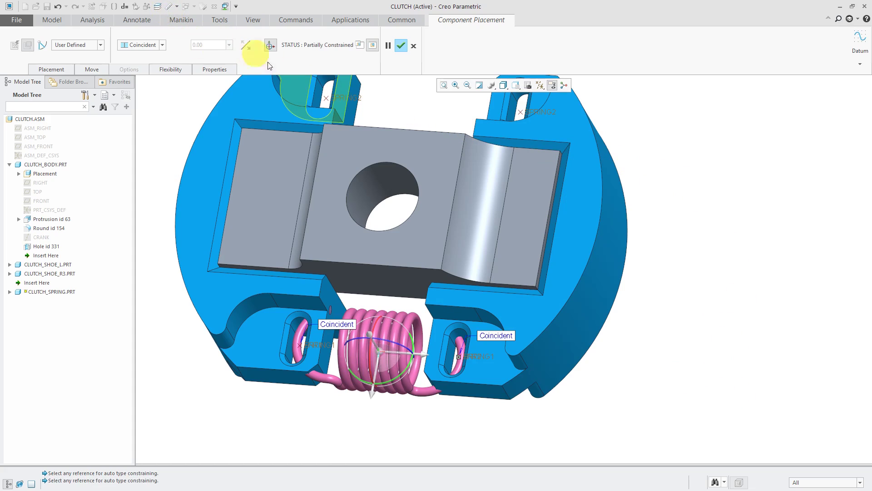
# Step: Show the spring's 01__PRT_ALL_DTM_PLN layer in the Layers window to reveal its datum planes
pyautogui.click(539, 85)
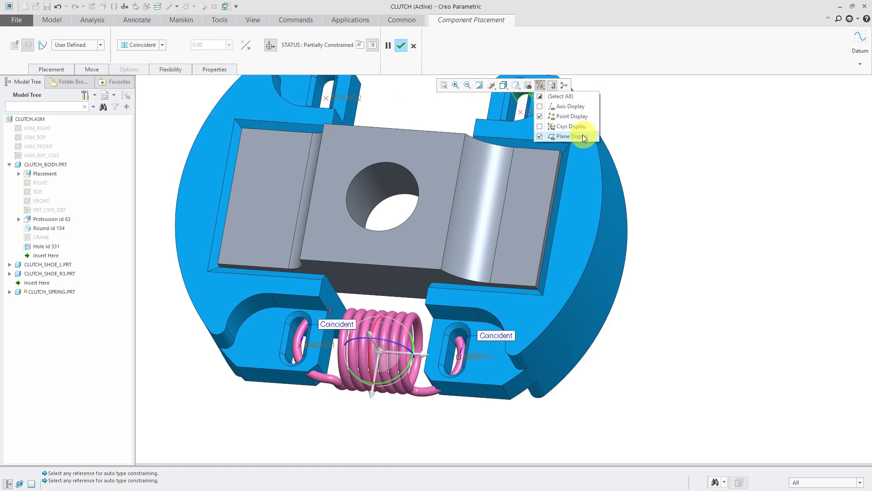
pyautogui.click(651, 134)
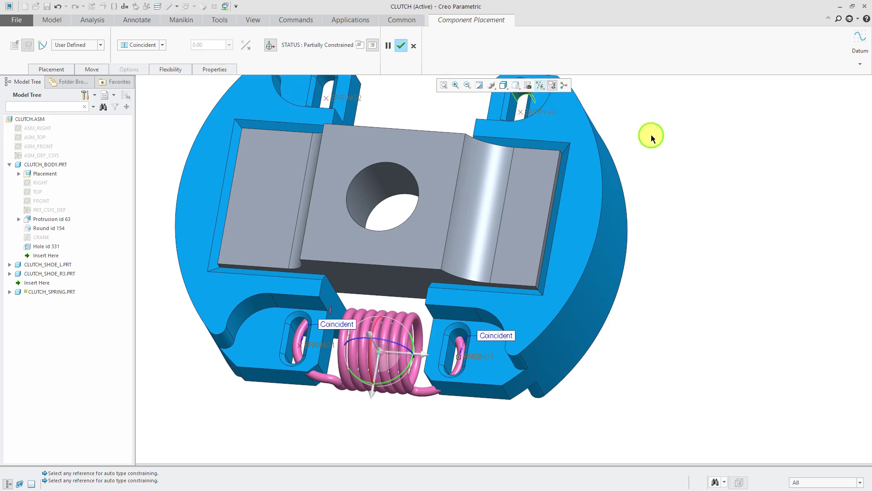
pyautogui.click(158, 7)
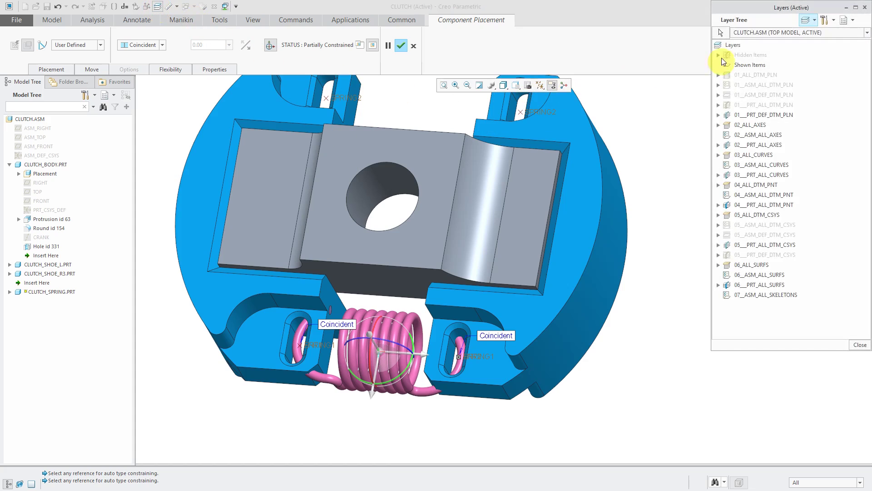
pyautogui.click(397, 328)
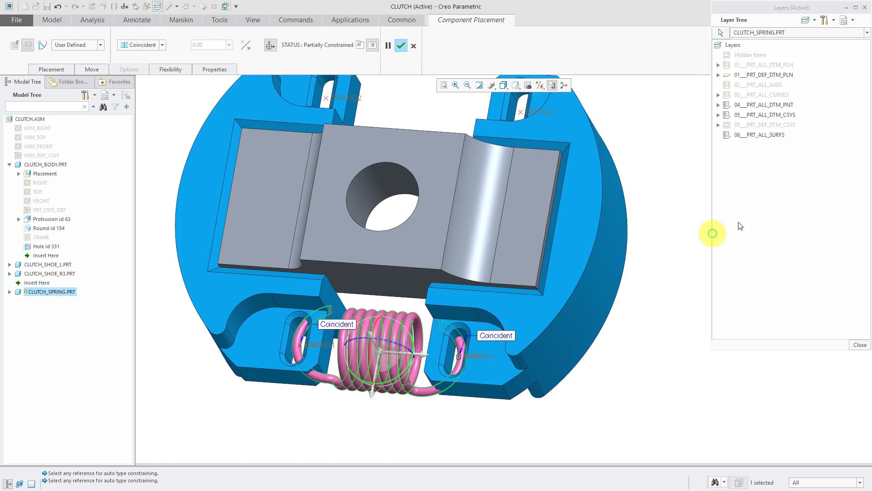
pyautogui.rightClick(786, 64)
pyautogui.click(818, 91)
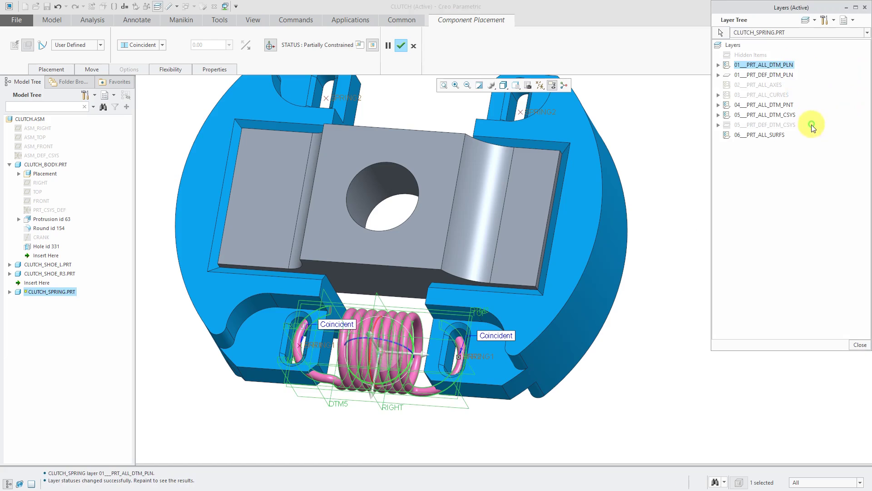
pyautogui.click(858, 345)
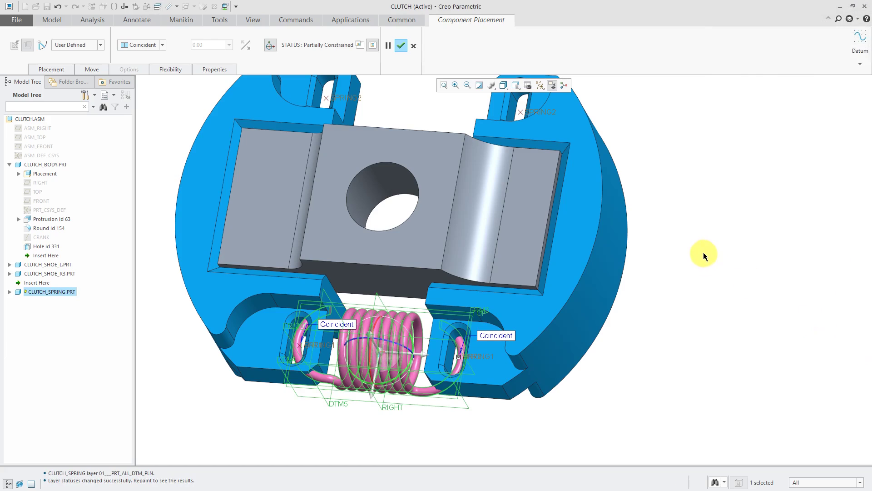
# Step: Add a Parallel constraint between the part's bottom face and a spring plane, then finish placement
pyautogui.rightClick(703, 252)
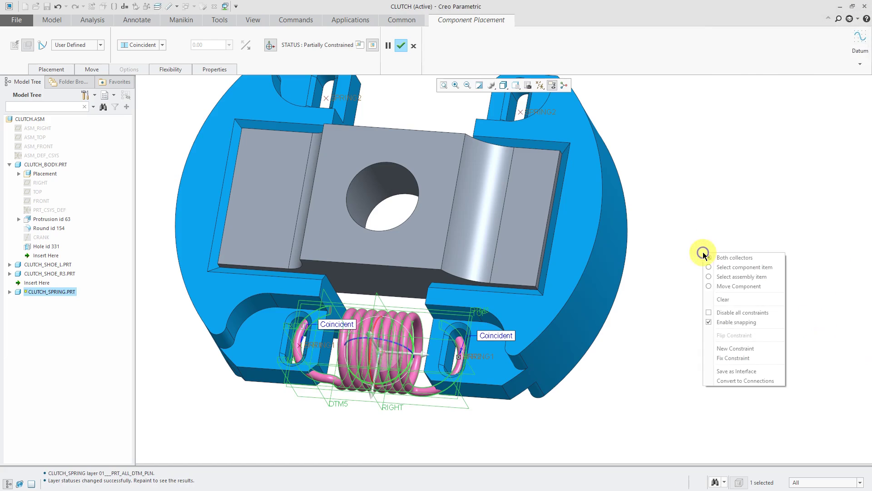
pyautogui.click(736, 348)
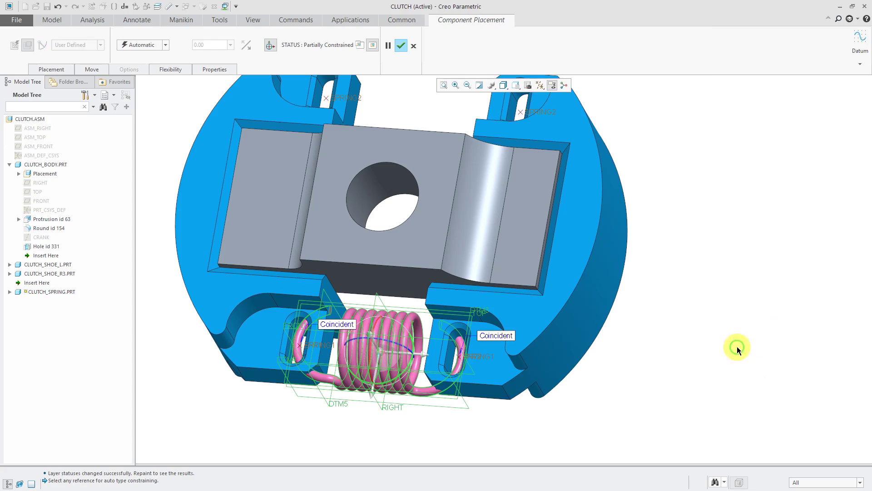
pyautogui.click(154, 43)
pyautogui.click(144, 78)
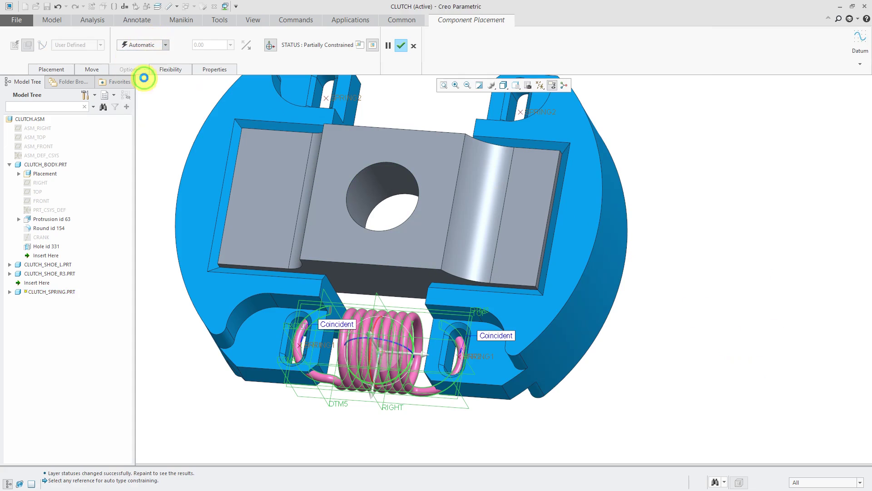
pyautogui.click(401, 269)
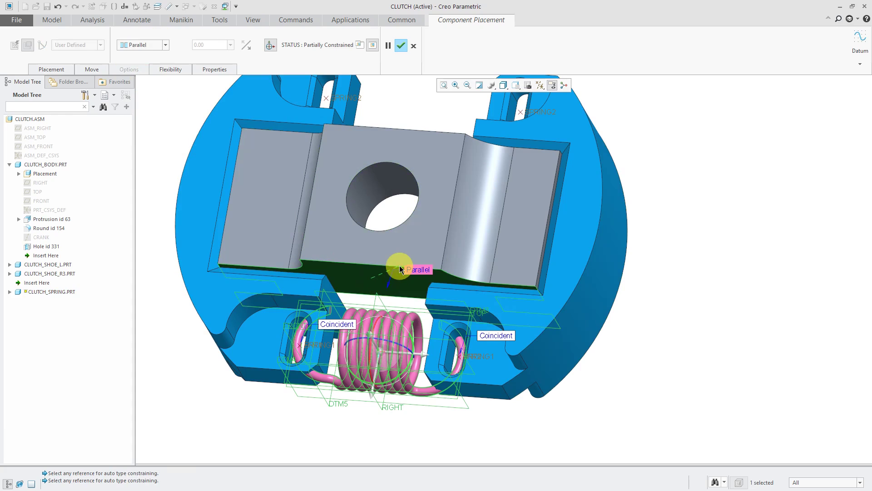
pyautogui.click(475, 314)
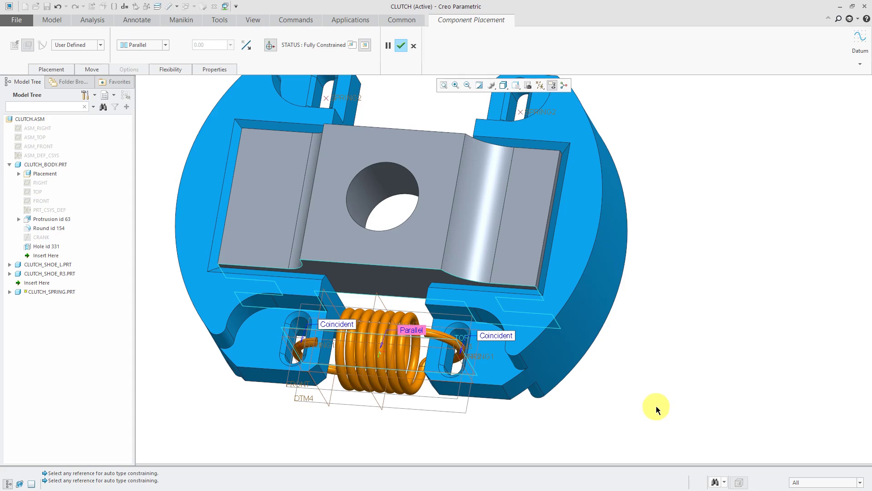
pyautogui.click(402, 46)
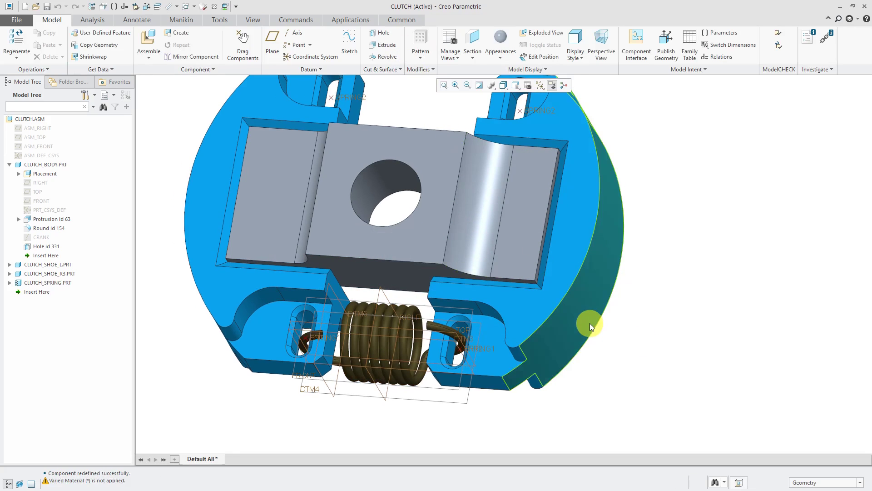
# Step: Turn off datum point and plane display, then tilt the assembly to view its top
pyautogui.scroll(2, 589, 323)
pyautogui.click(539, 85)
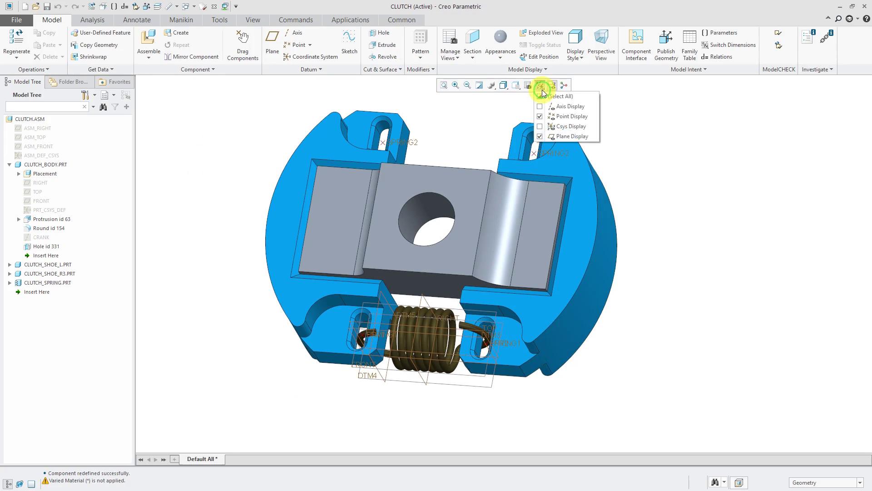
pyautogui.click(568, 117)
pyautogui.click(565, 136)
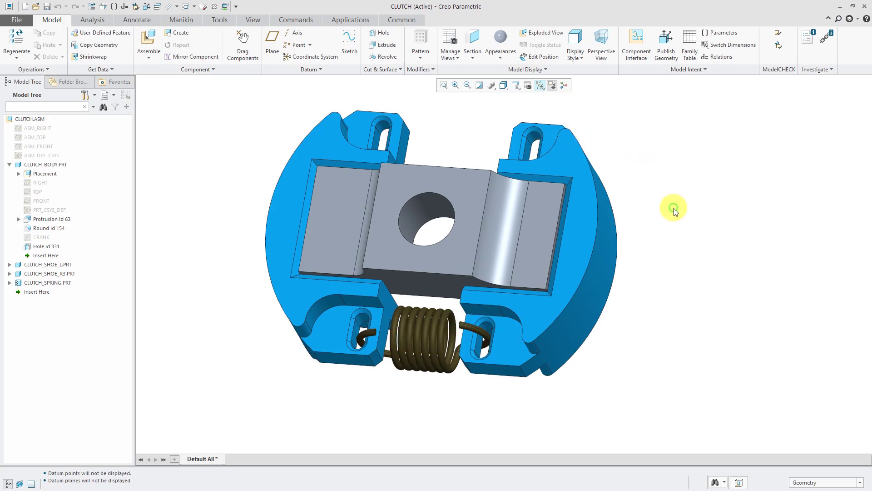
pyautogui.moveTo(658, 212)
pyautogui.mouseDown(button='middle')
pyautogui.moveTo(658, 175)
pyautogui.moveTo(660, 198)
pyautogui.mouseUp(button='middle')
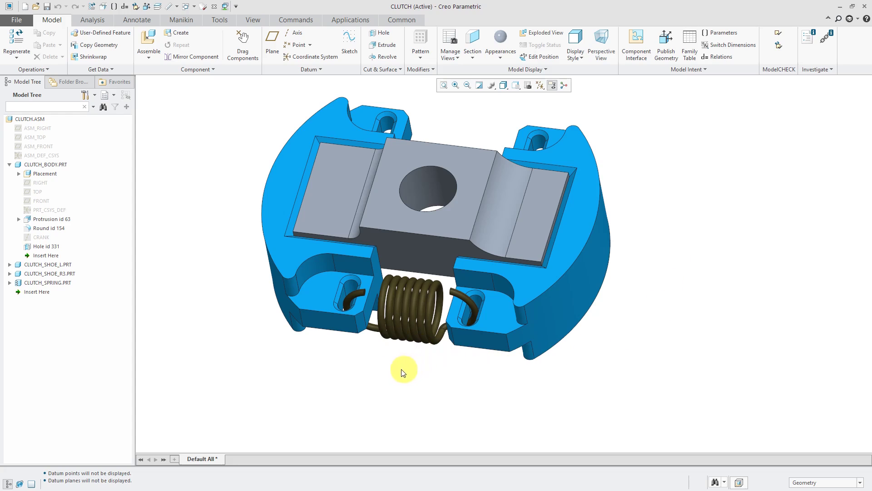
# Step: Redefine the left shoe's third Coincident constraint as a Distance with a 4.00 offset
pyautogui.click(291, 249)
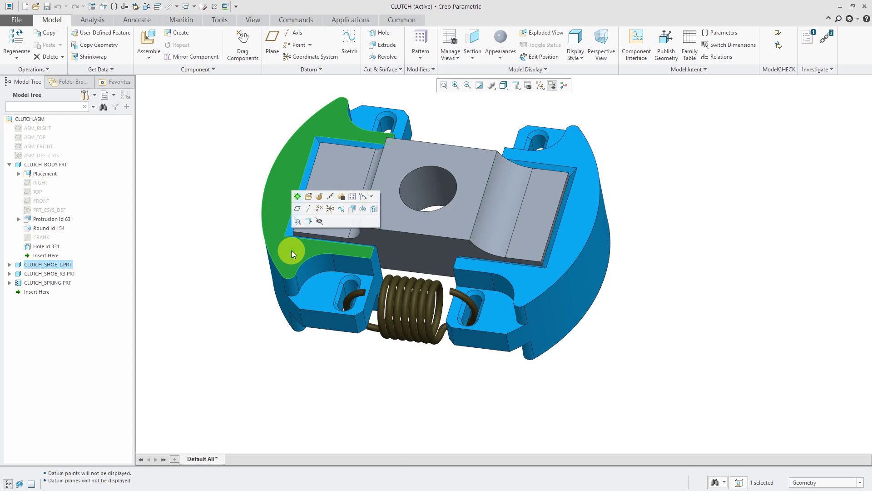
pyautogui.click(319, 197)
pyautogui.click(40, 70)
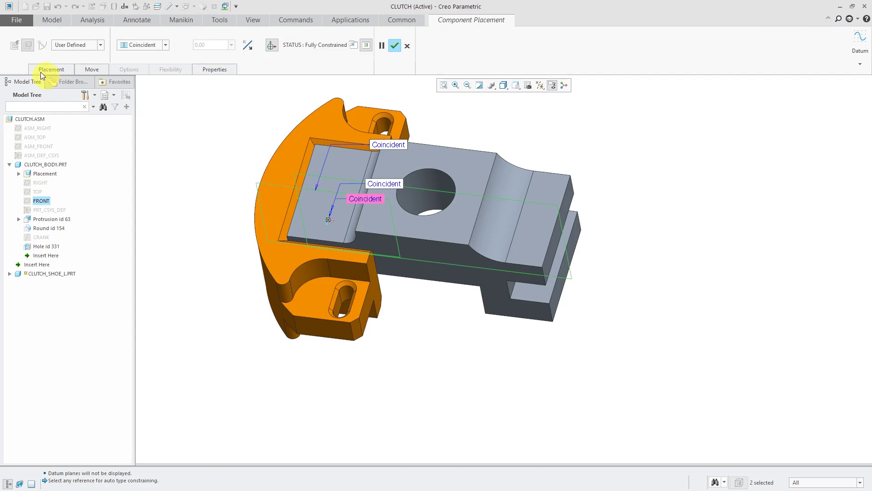
pyautogui.click(54, 108)
pyautogui.click(54, 131)
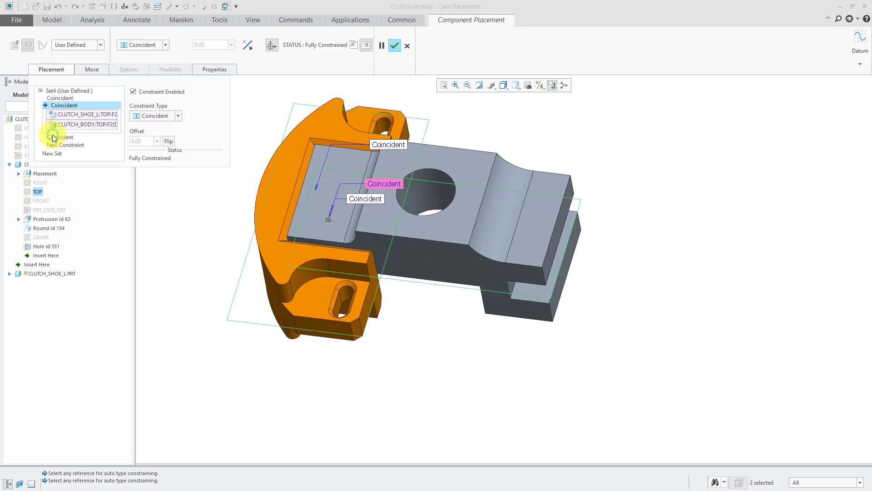
pyautogui.click(53, 137)
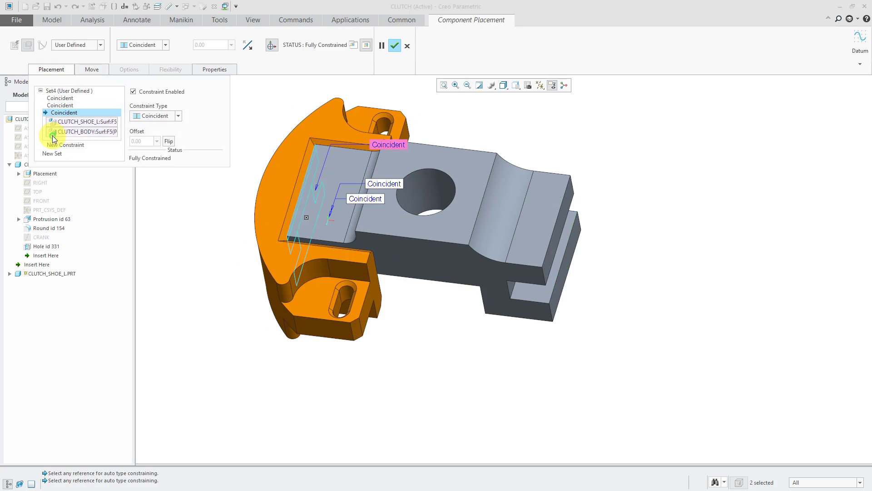
pyautogui.click(153, 116)
pyautogui.click(152, 127)
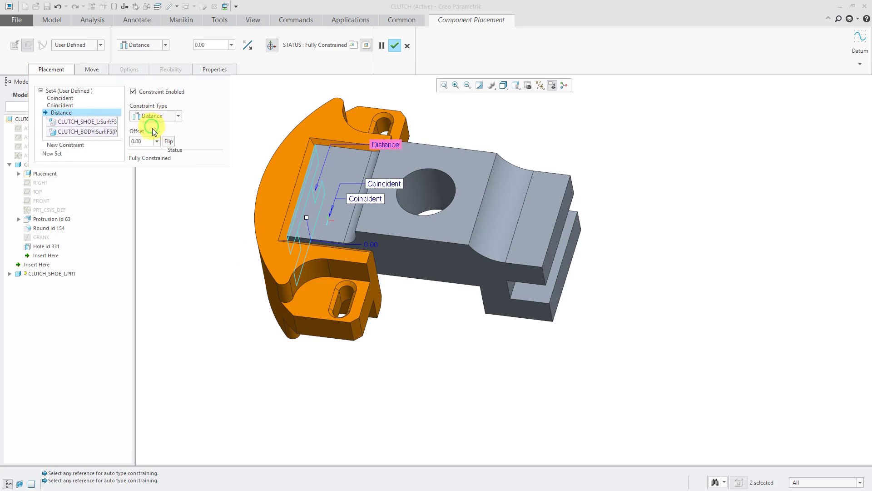
pyautogui.click(146, 139)
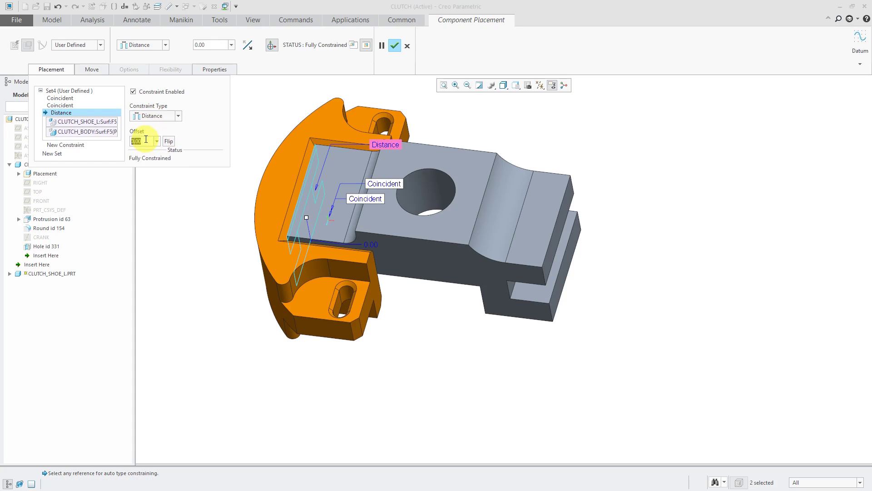
pyautogui.write('4')
pyautogui.press('Return')
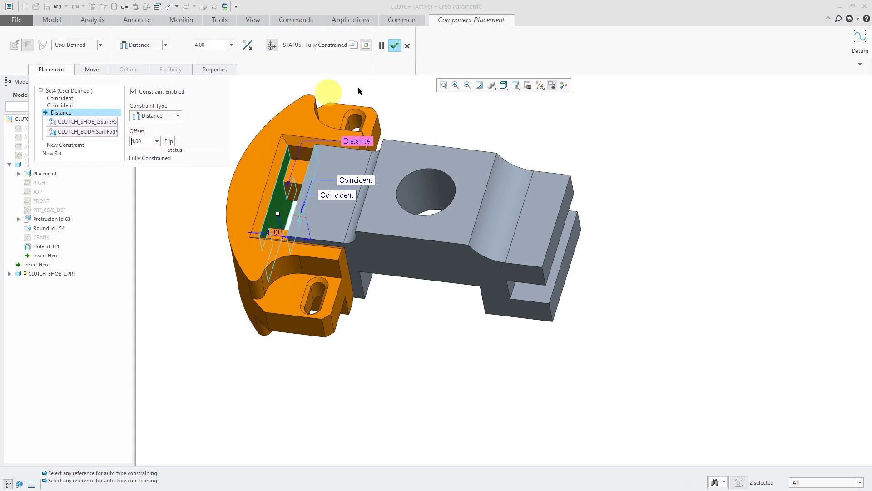
pyautogui.click(395, 45)
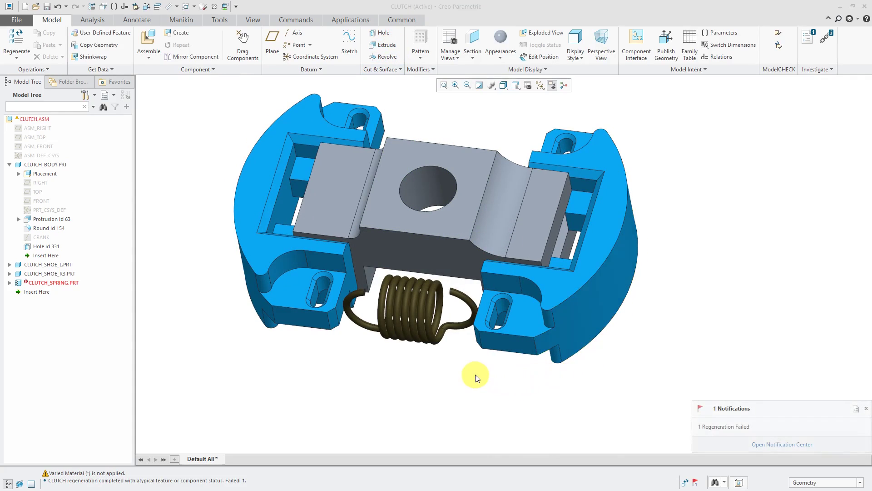
# Step: Regenerate the CLUTCH assembly so the spring stretches across the wider gap between the shoes
pyautogui.click(17, 40)
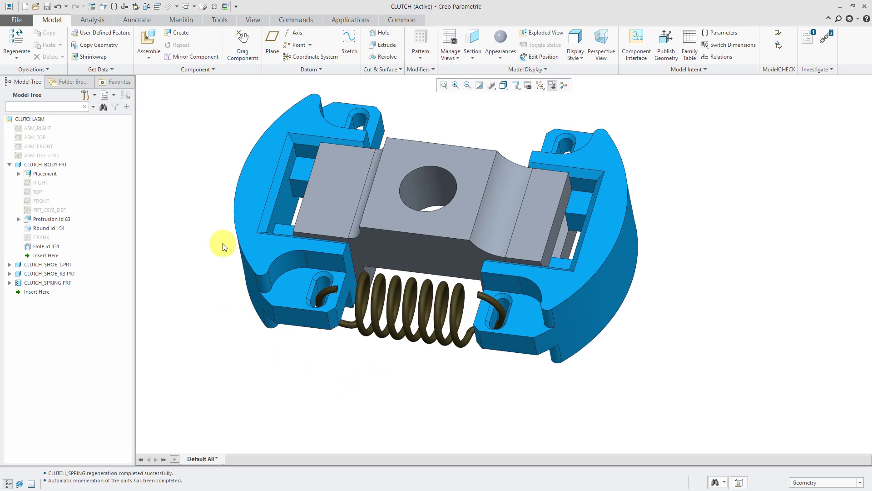
# Step: Delete the CLUTCH_SPRING.PRT component from the CLUTCH assembly
pyautogui.click(64, 284)
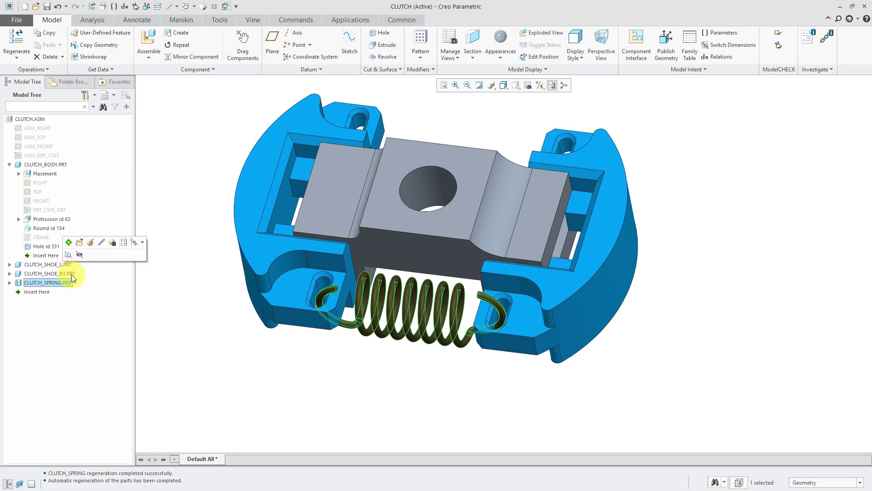
pyautogui.rightClick(69, 280)
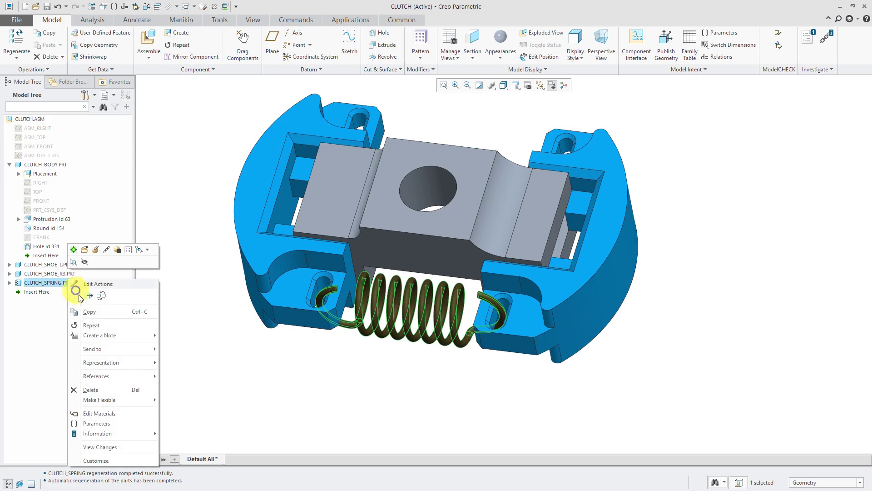
pyautogui.click(91, 389)
pyautogui.click(412, 262)
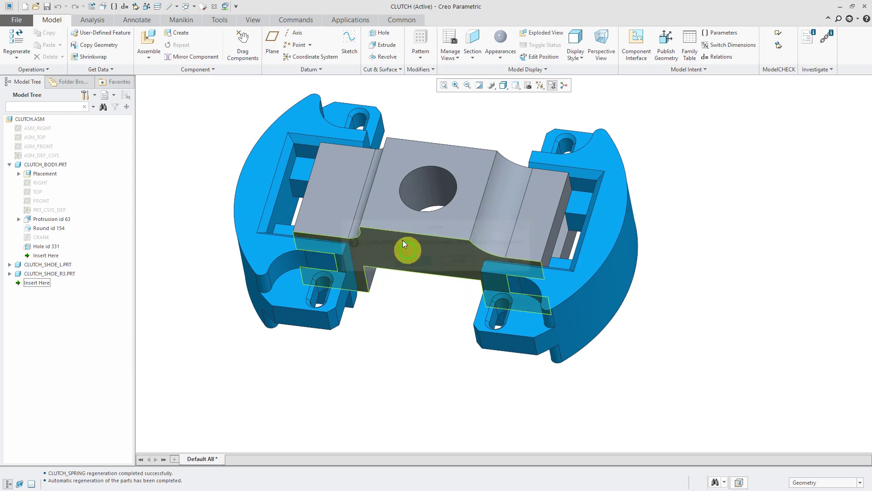
# Step: Close the spring part window and erase CLUTCH_SPRING.PRT from session memory
pyautogui.click(193, 7)
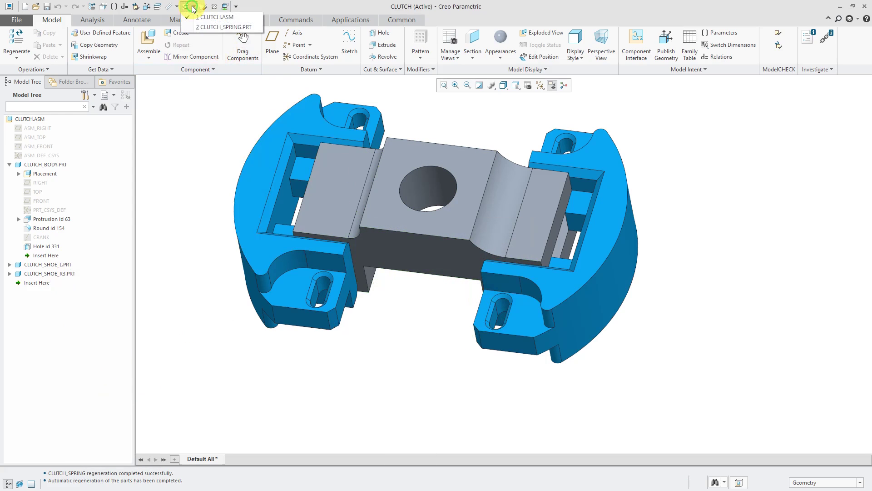
pyautogui.click(211, 25)
pyautogui.click(217, 8)
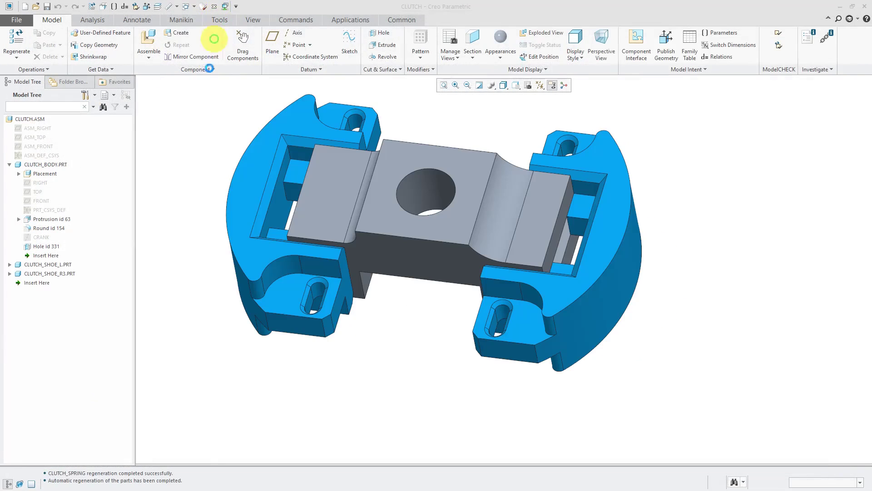
pyautogui.click(202, 8)
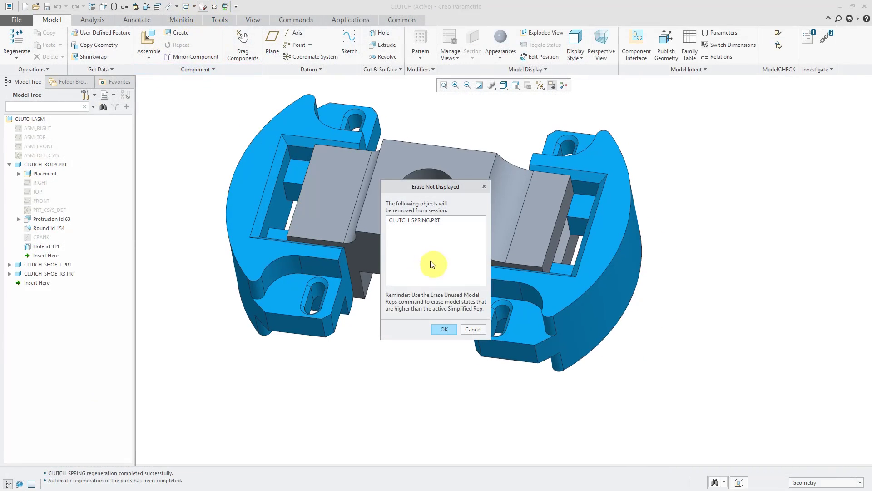
pyautogui.click(449, 328)
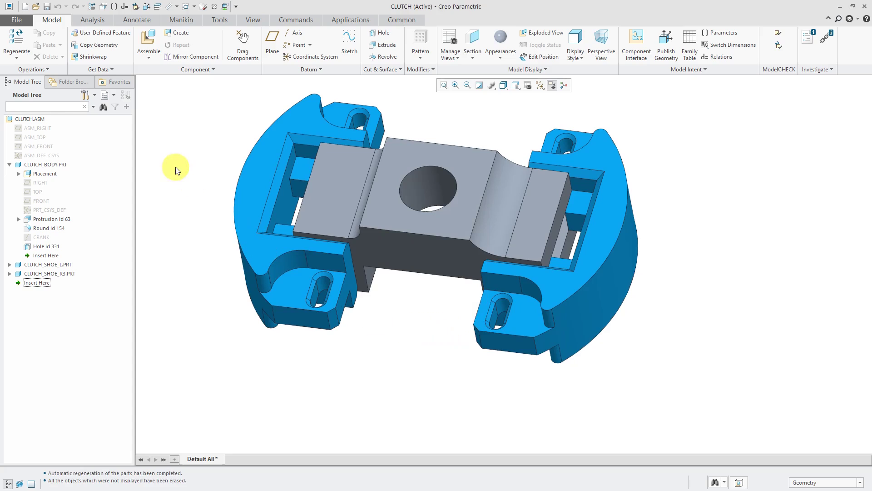
# Step: Open clutch_spring.prt and check its Model Properties, leaving Flexible undefined
pyautogui.click(38, 7)
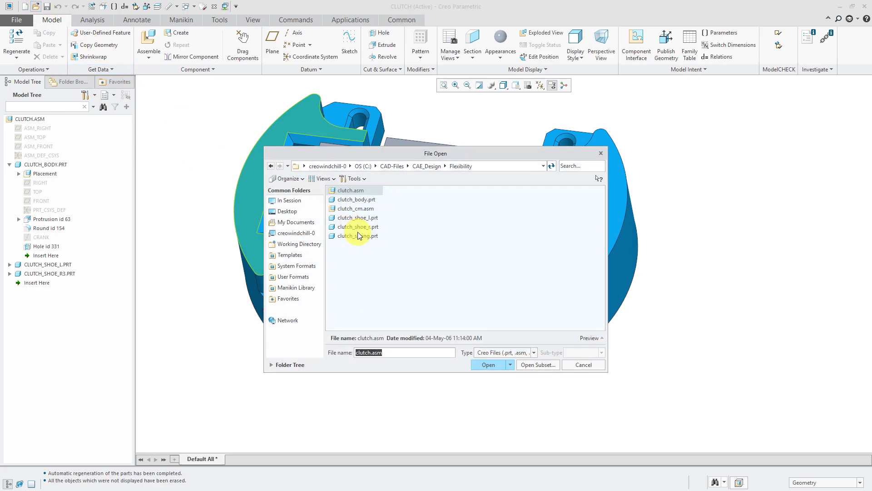
pyautogui.doubleClick(357, 235)
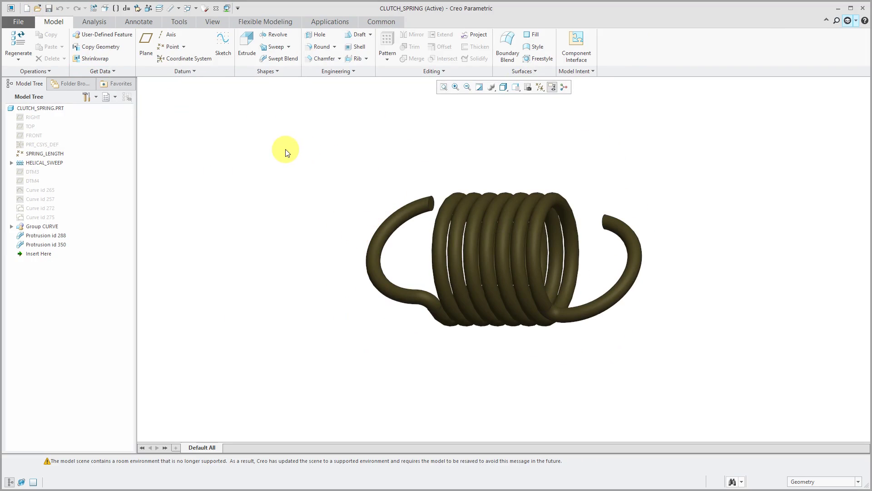
pyautogui.click(105, 10)
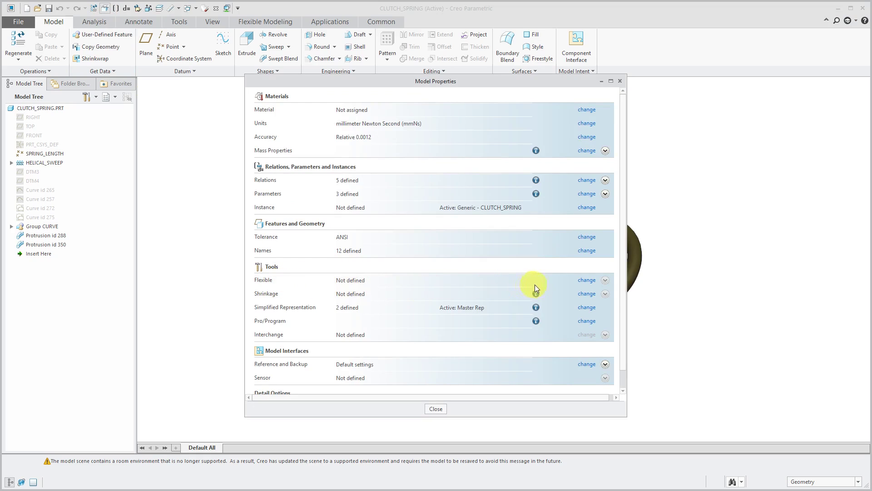
pyautogui.click(587, 281)
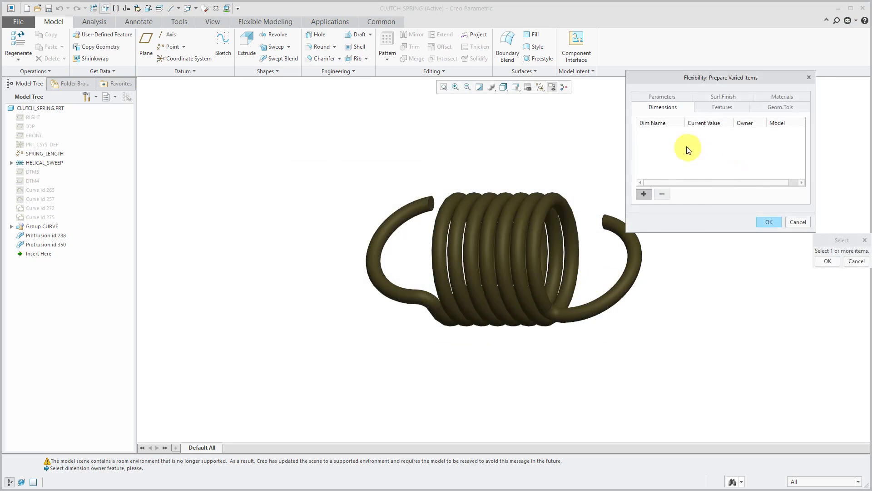
pyautogui.click(795, 222)
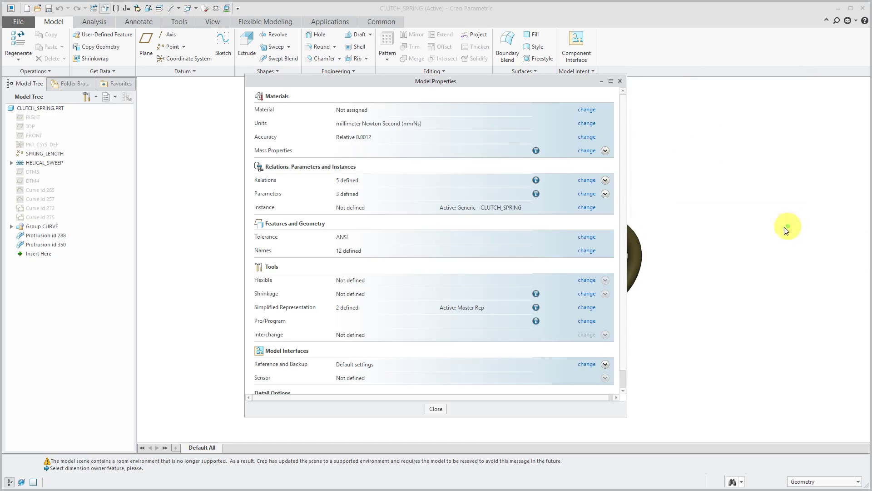
pyautogui.click(436, 408)
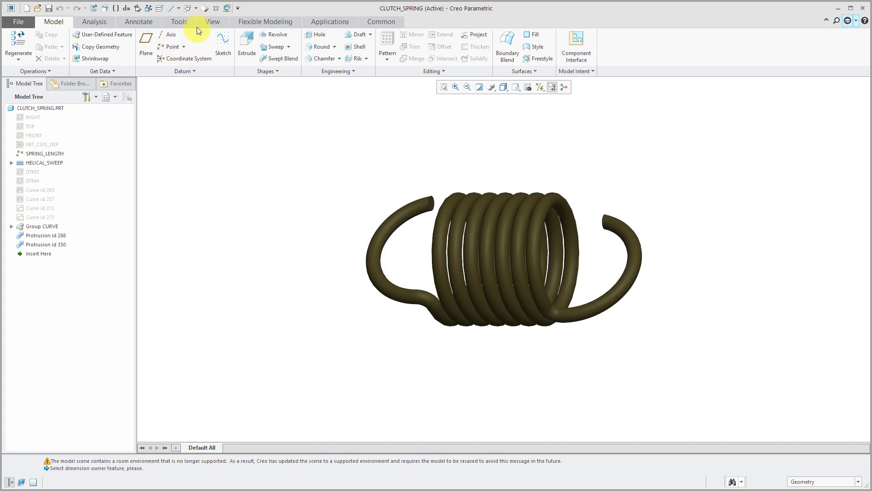
# Step: Close the spring window and add clutch_spring.prt to CLUTCH as a flexible component
pyautogui.click(216, 9)
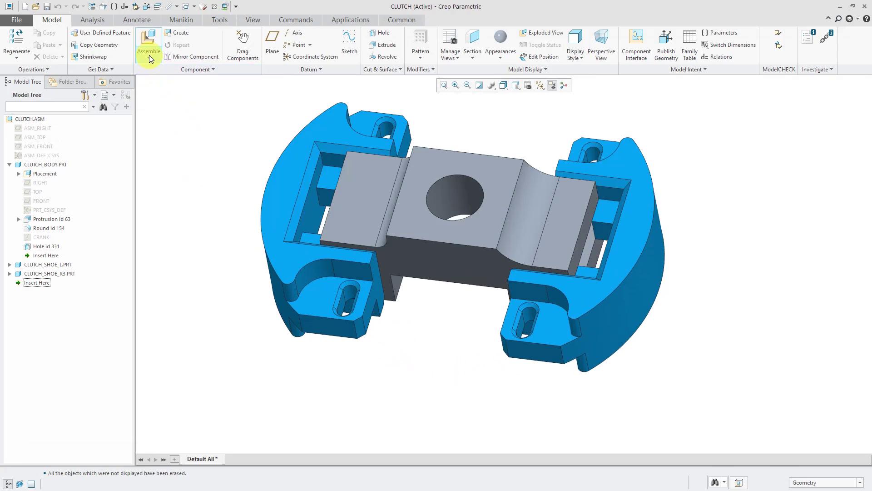
pyautogui.click(148, 55)
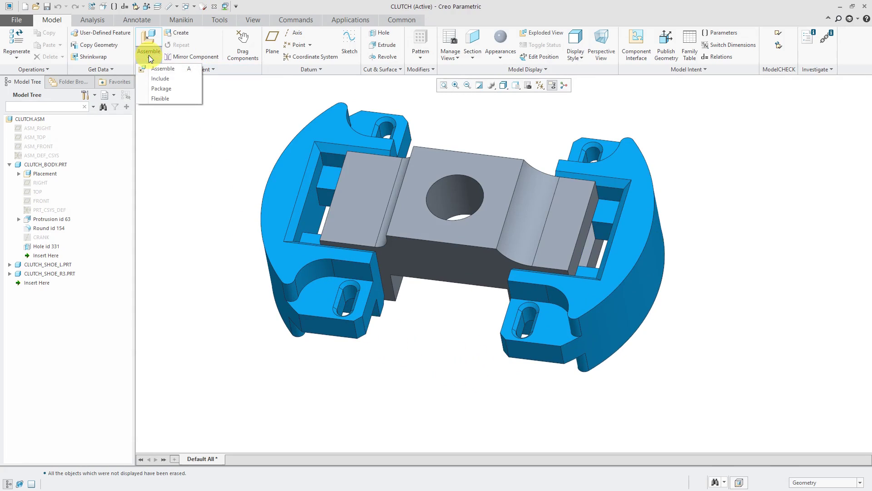
pyautogui.click(159, 98)
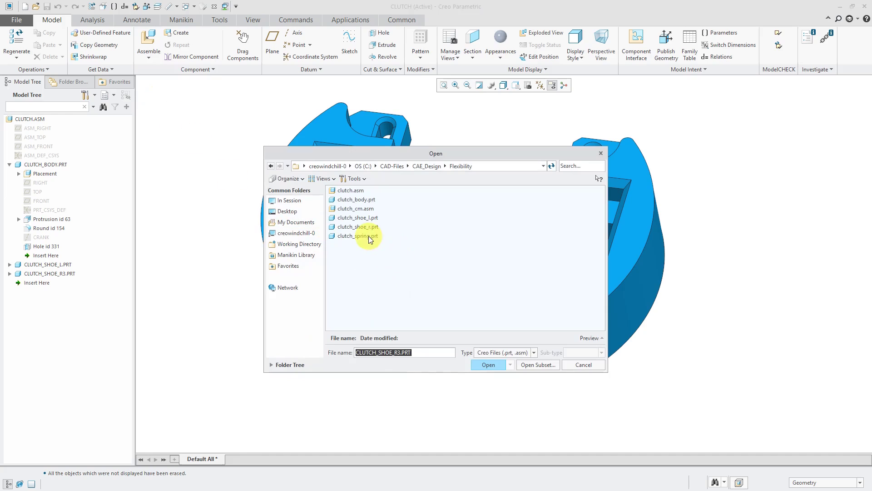
pyautogui.doubleClick(369, 237)
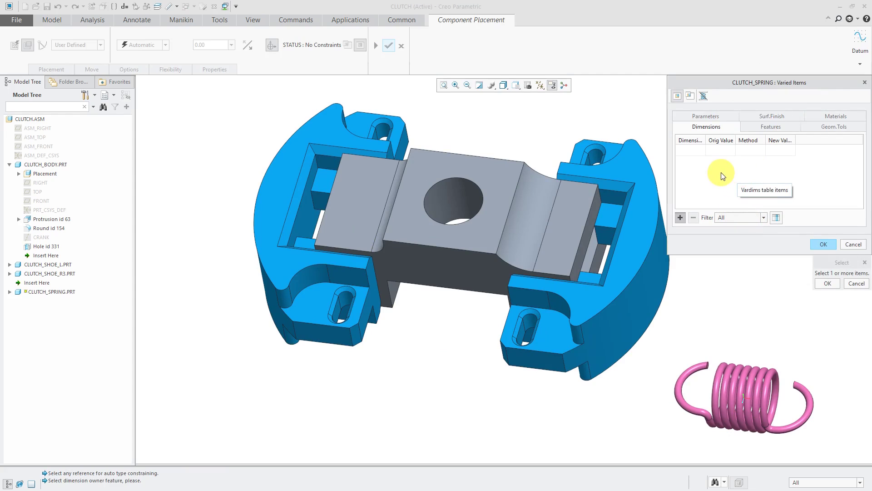
# Step: Choose the spring's 18 length dimension from SPRING_LENGTH as the varied item
pyautogui.click(9, 292)
pyautogui.click(52, 337)
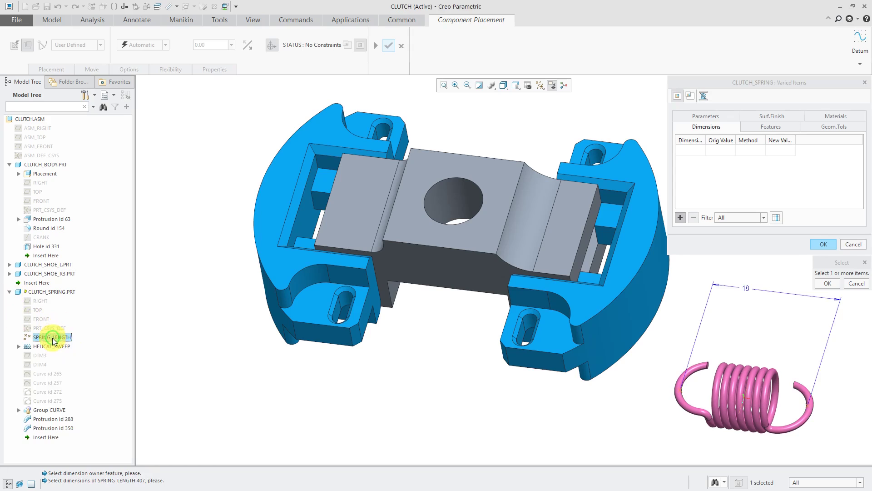
pyautogui.click(746, 291)
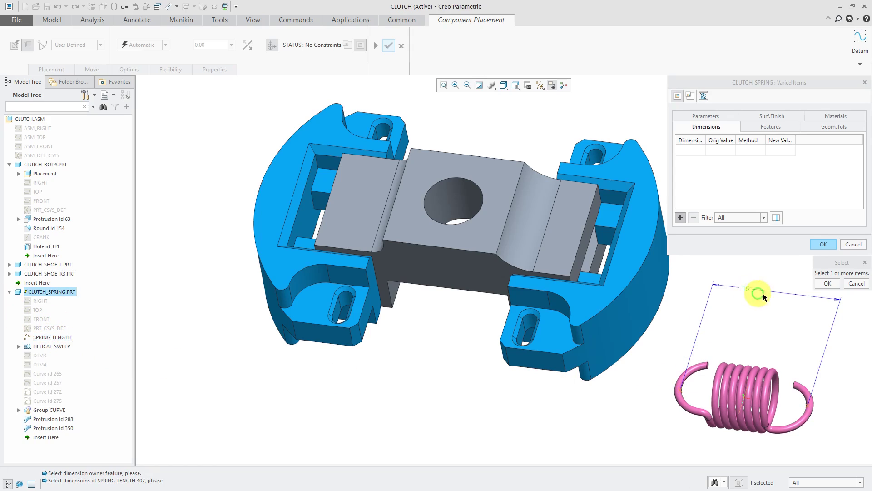
pyautogui.click(828, 284)
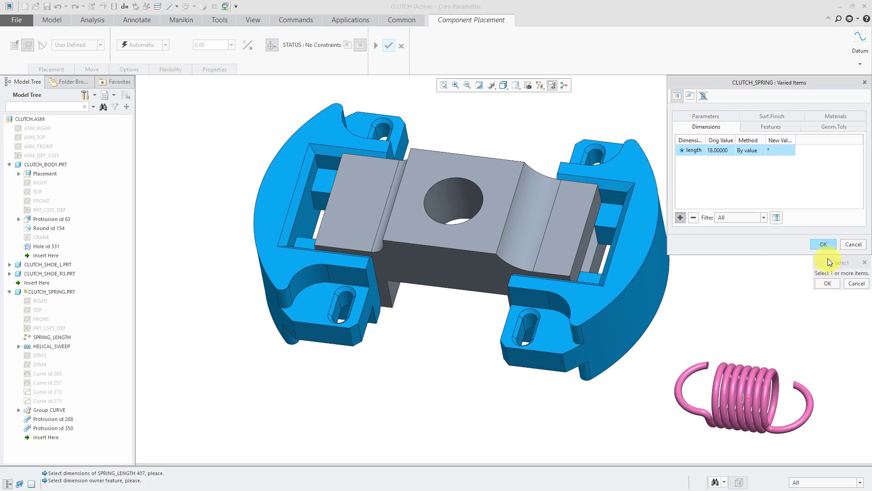
pyautogui.click(824, 244)
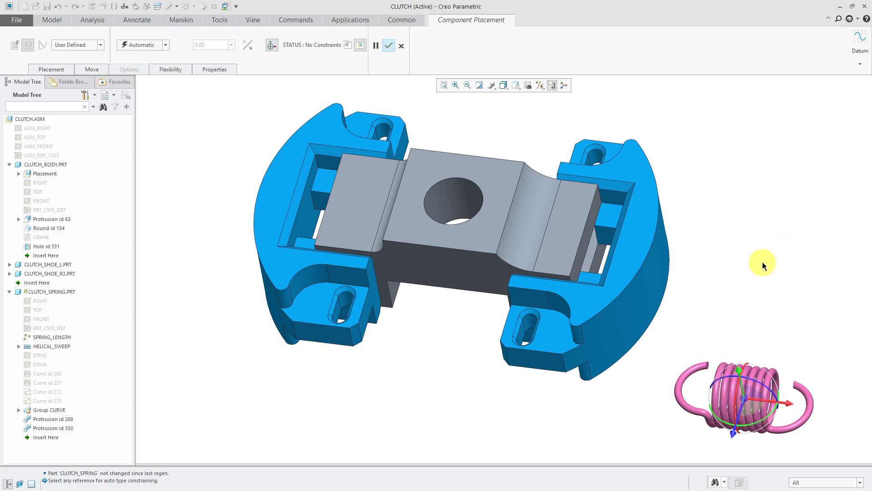
# Step: Show datum points and make spring PNT1 coincident with the left shoe's SPRING1 point
pyautogui.click(541, 86)
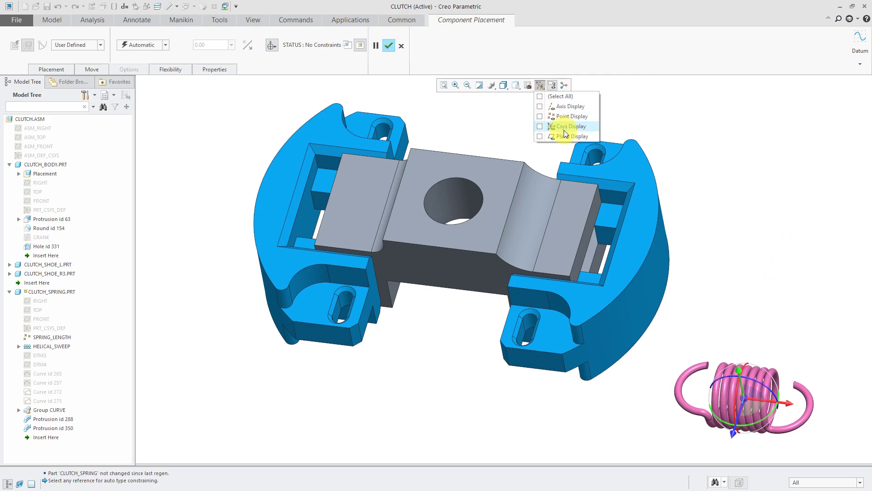
pyautogui.click(565, 115)
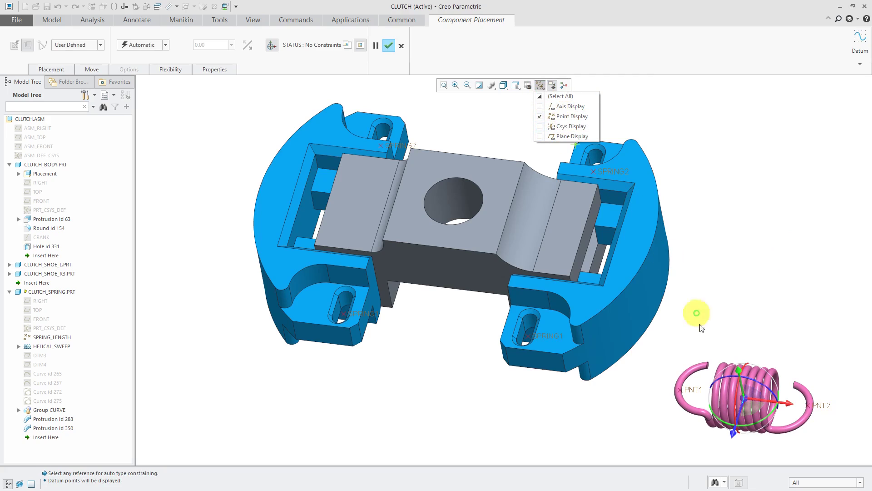
pyautogui.click(696, 392)
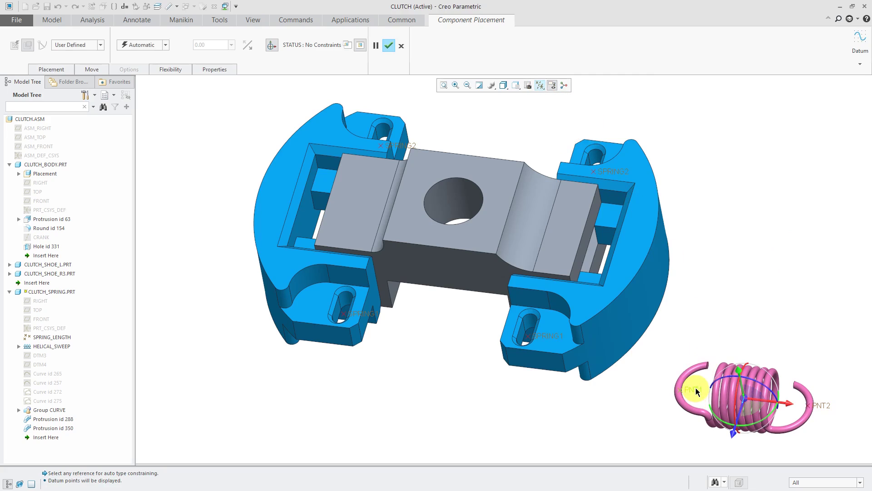
pyautogui.click(695, 391)
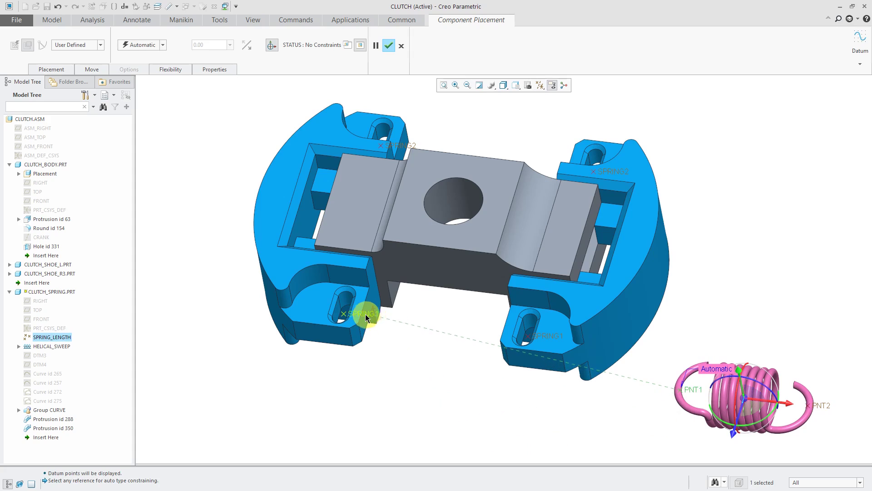
pyautogui.click(364, 312)
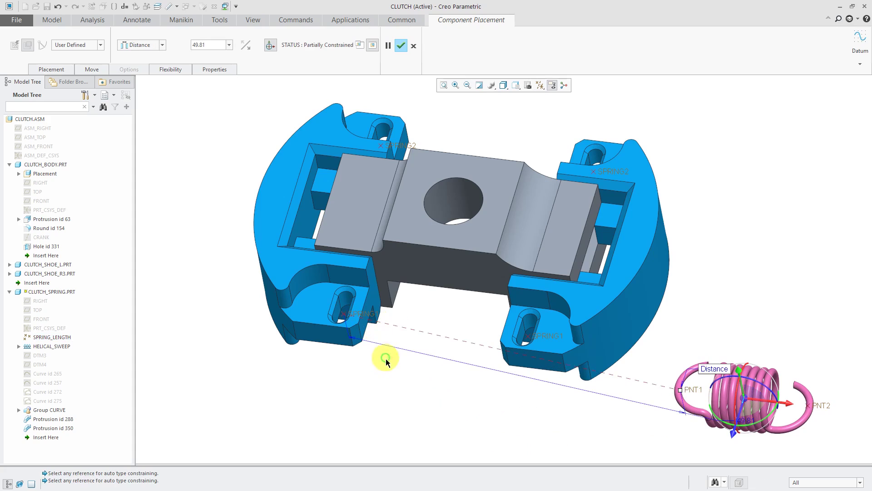
pyautogui.click(713, 368)
pyautogui.click(743, 375)
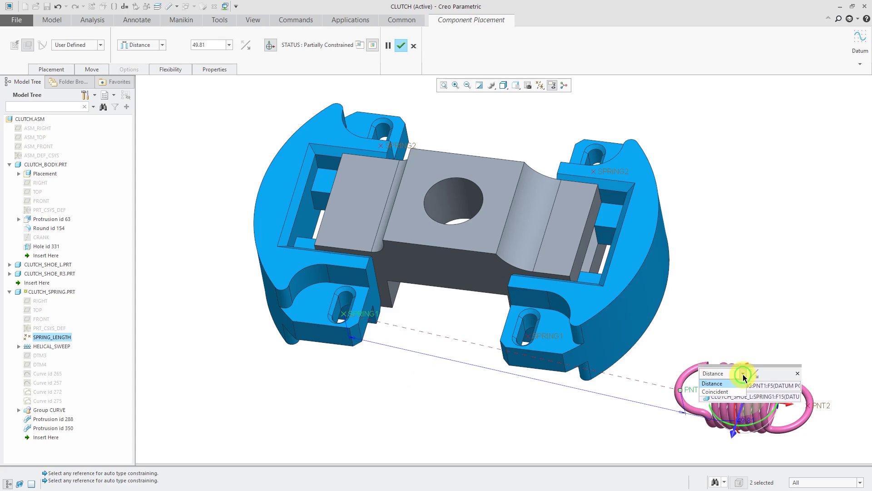
pyautogui.click(731, 390)
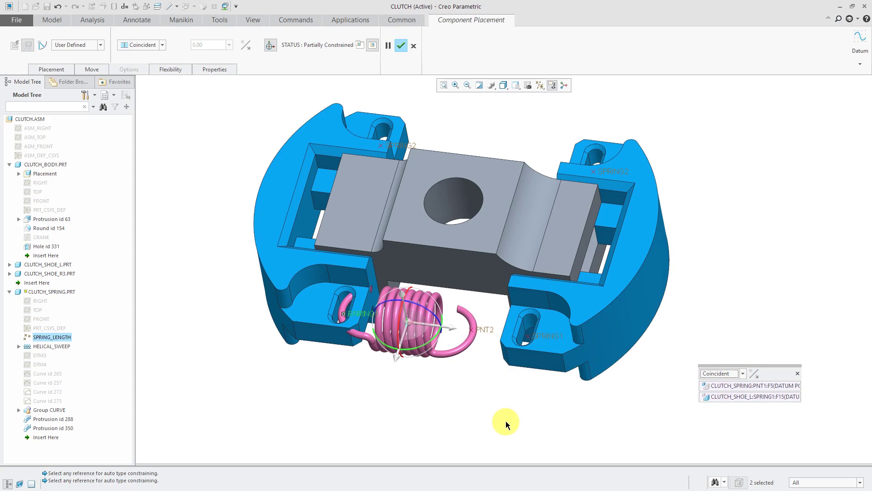
pyautogui.rightClick(489, 398)
# Step: Make spring PNT2 coincident with the right shoe's SPRING1 point
pyautogui.click(521, 362)
pyautogui.click(489, 331)
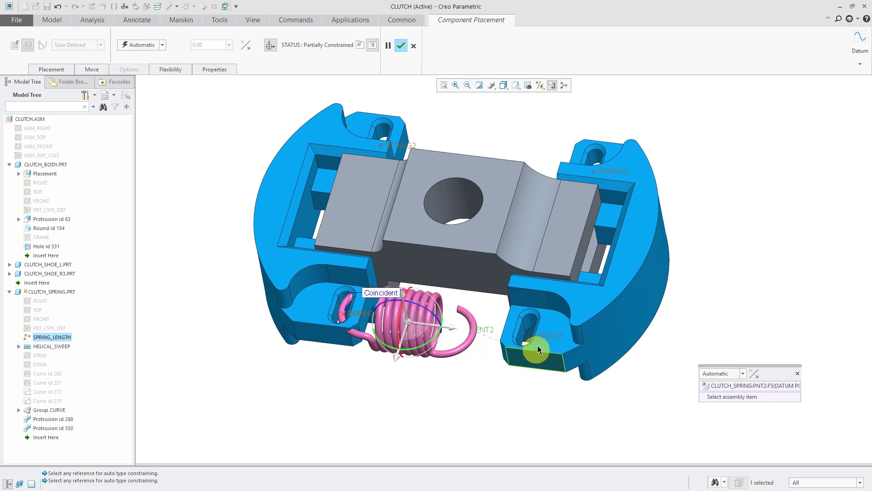
pyautogui.click(541, 336)
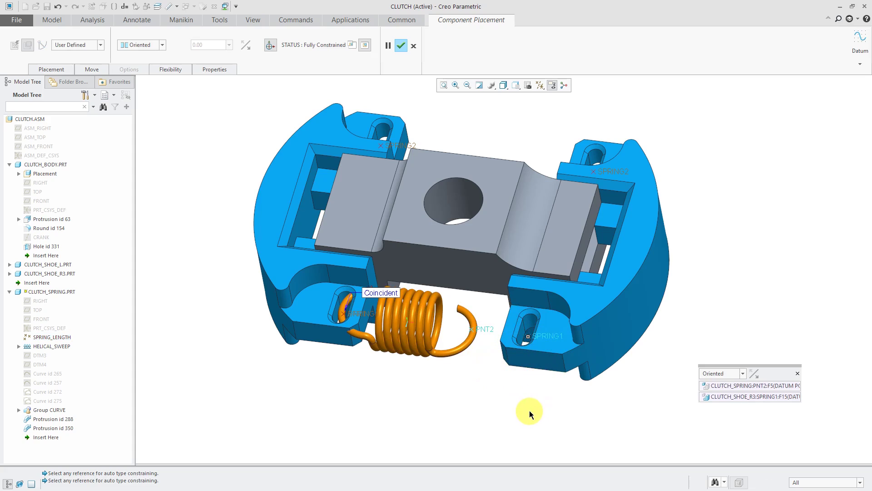
pyautogui.click(744, 375)
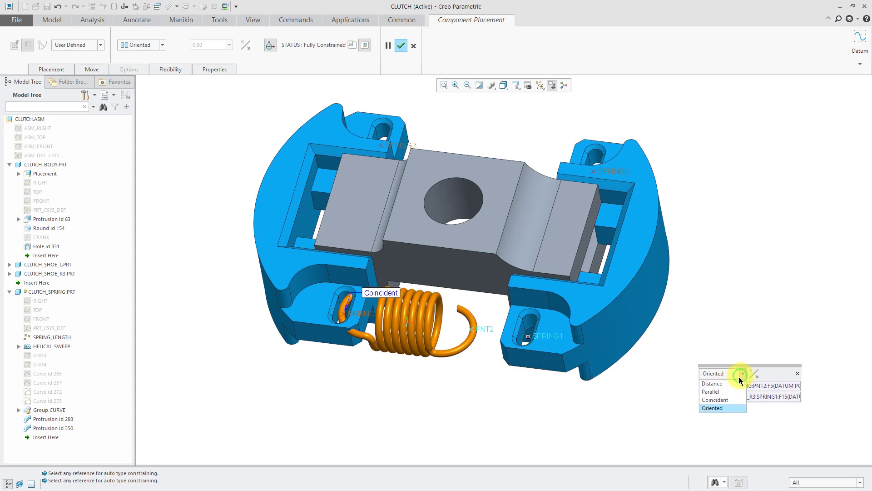
pyautogui.click(728, 402)
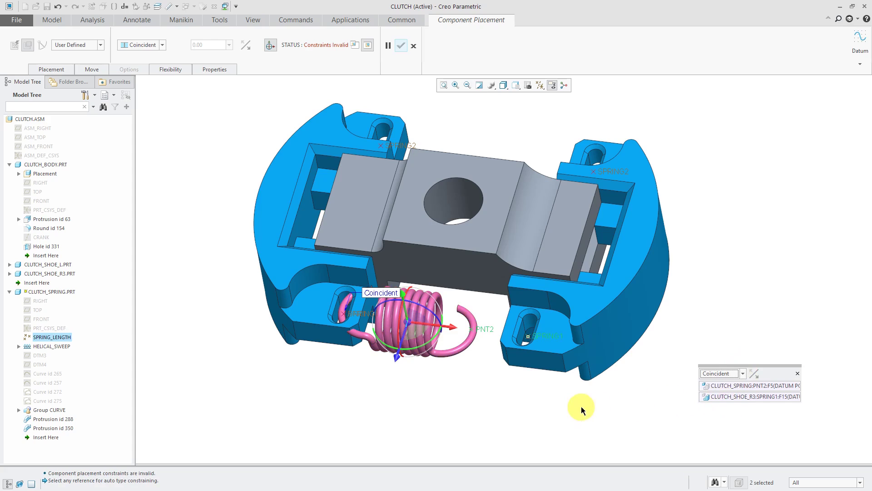
# Step: Add a Normal constraint between the clutch body surface and the spring's TOP plane
pyautogui.rightClick(372, 401)
pyautogui.click(410, 377)
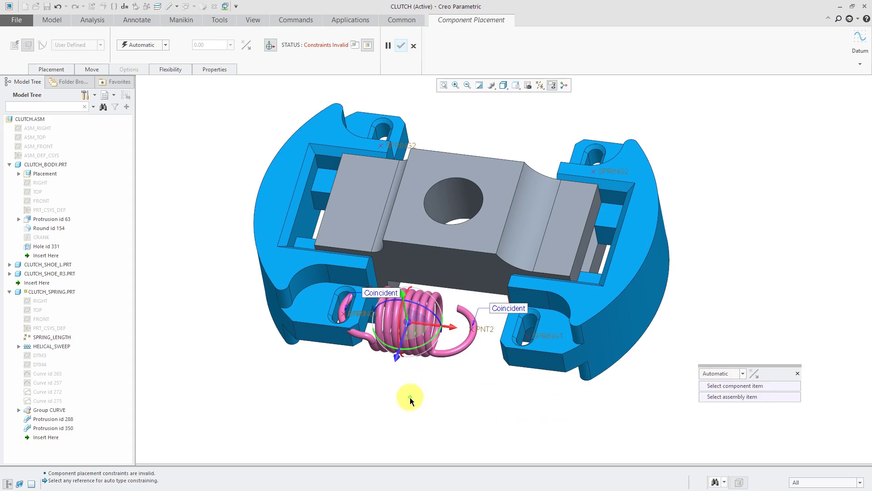
pyautogui.click(465, 269)
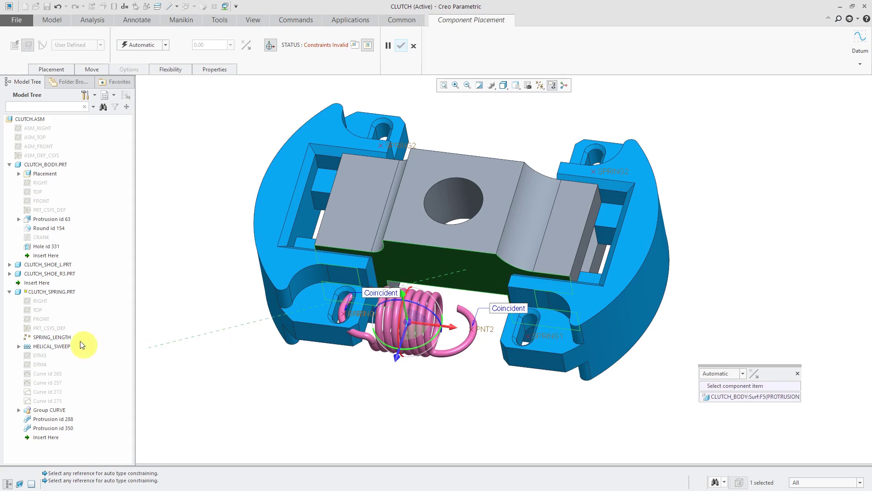
pyautogui.click(39, 308)
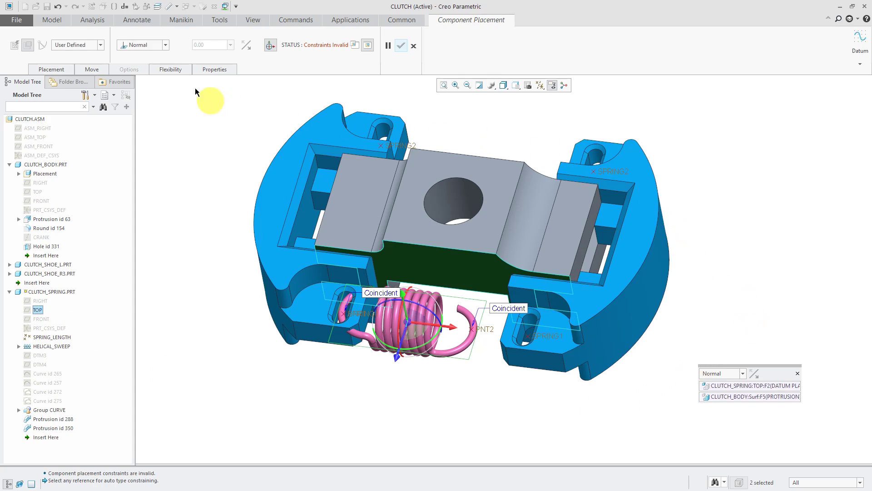
pyautogui.click(180, 70)
# Step: Vary the spring length by Distance between both shoes' SPRING1 points, measuring 26.00
pyautogui.click(175, 91)
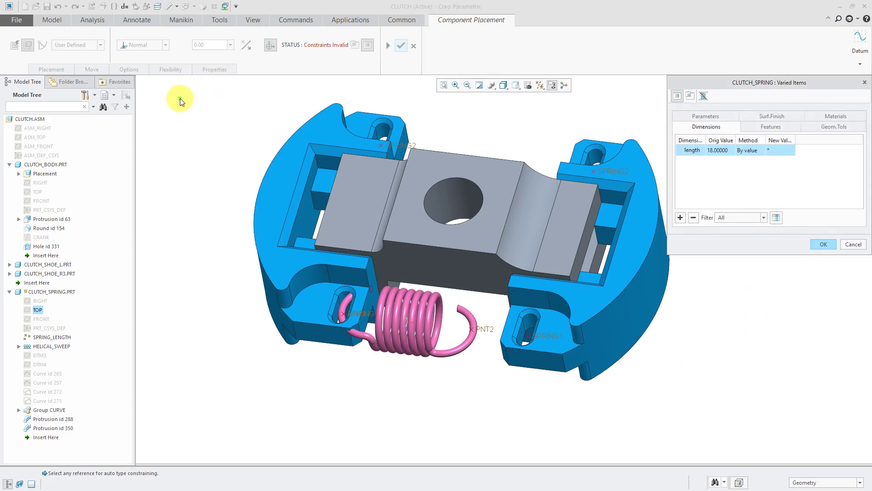
pyautogui.click(759, 149)
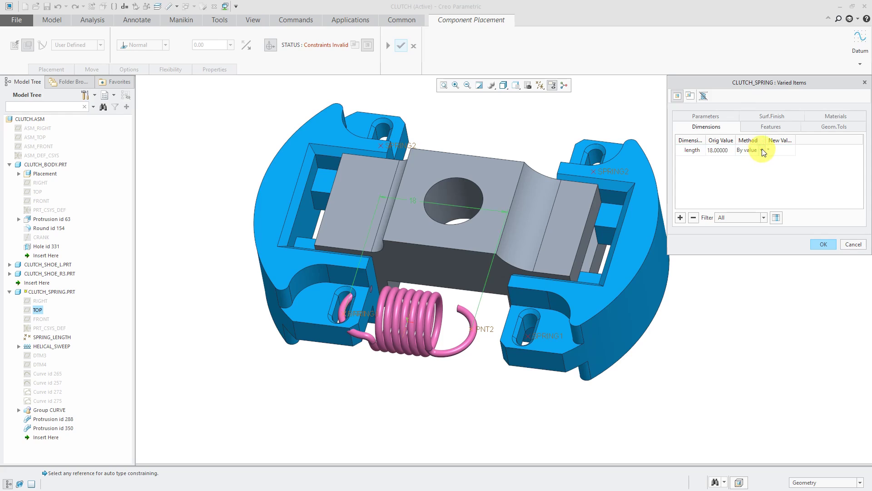
pyautogui.click(762, 150)
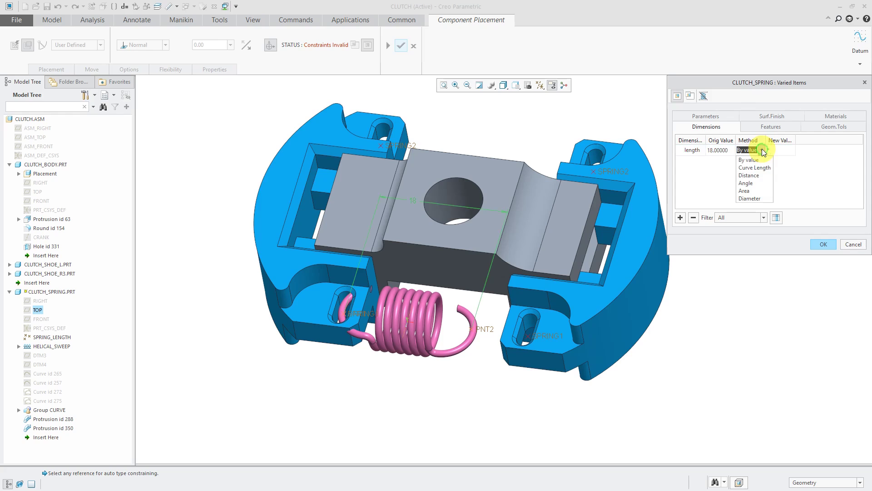
pyautogui.click(750, 175)
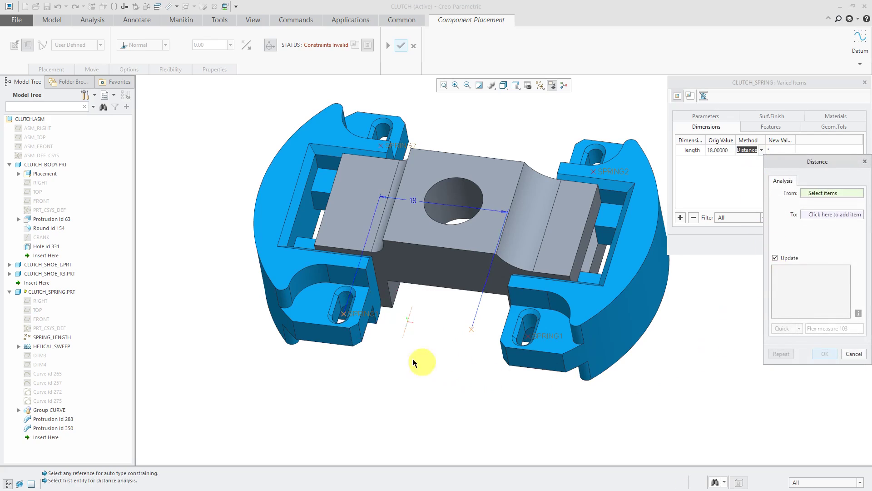
pyautogui.click(364, 312)
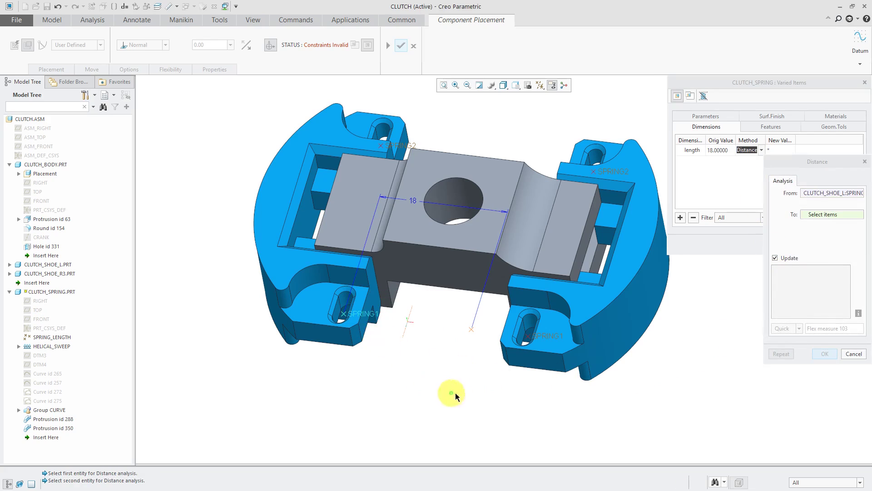
pyautogui.click(547, 341)
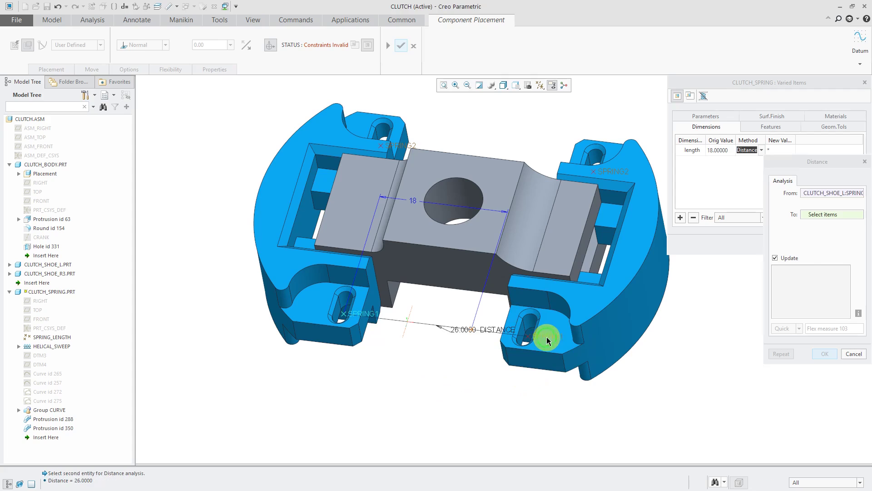
pyautogui.click(823, 354)
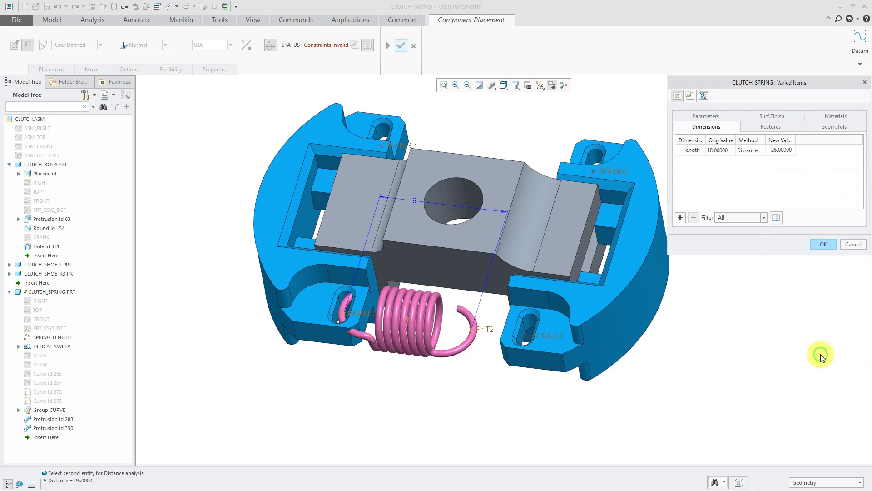
pyautogui.click(822, 245)
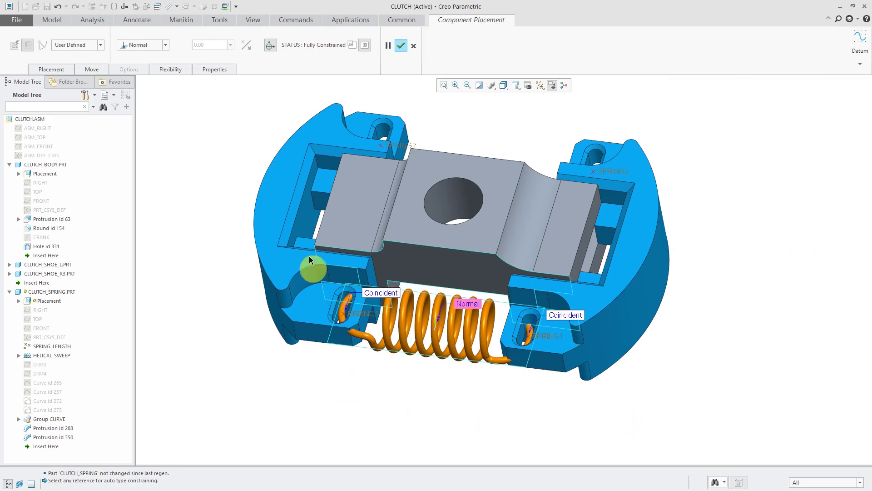
# Step: Change the spring's Normal constraint to Parallel and complete the flexible spring placement
pyautogui.click(58, 70)
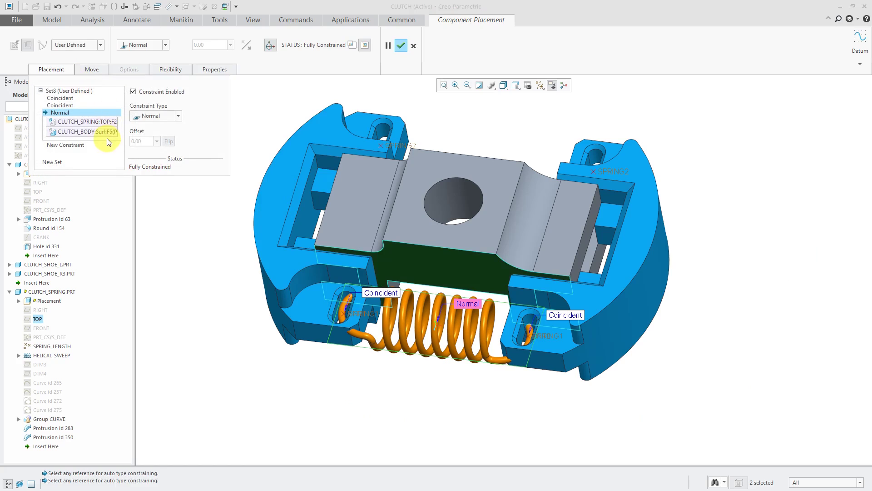
pyautogui.click(161, 117)
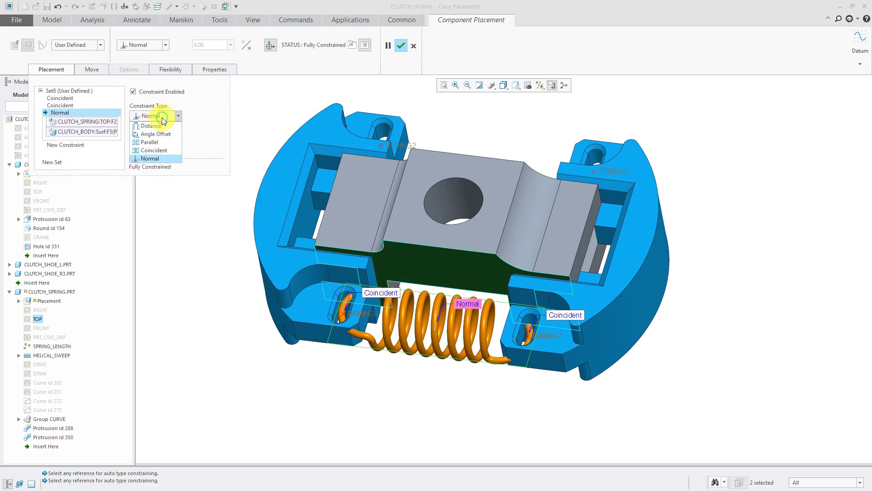
pyautogui.click(162, 144)
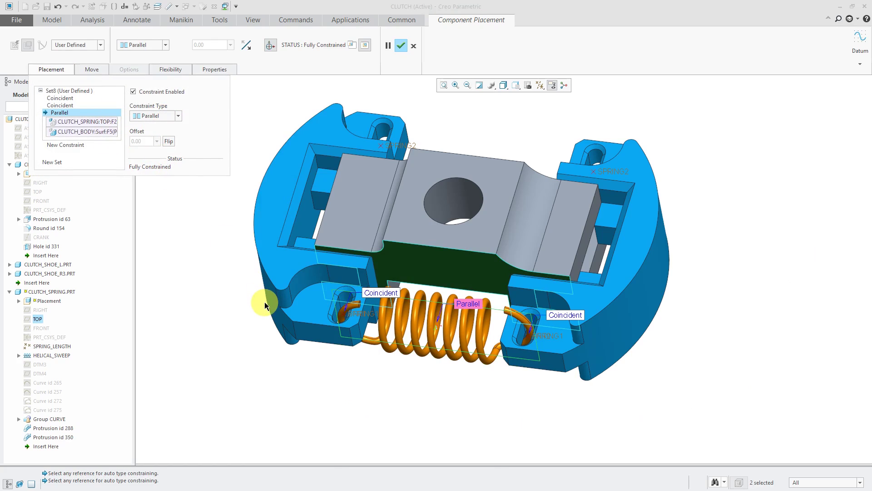
pyautogui.click(400, 46)
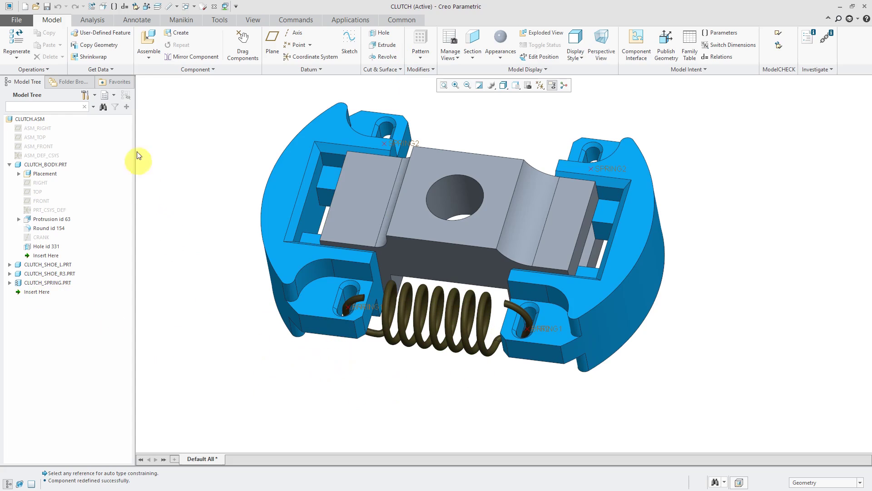
# Step: Open clutch_spring.prt in its own window and confirm its flexibility remains undefined
pyautogui.click(37, 7)
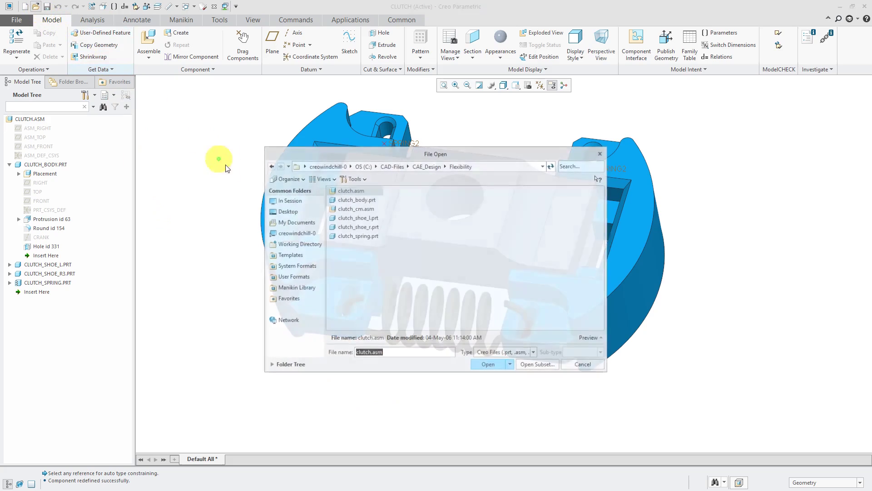
pyautogui.doubleClick(359, 236)
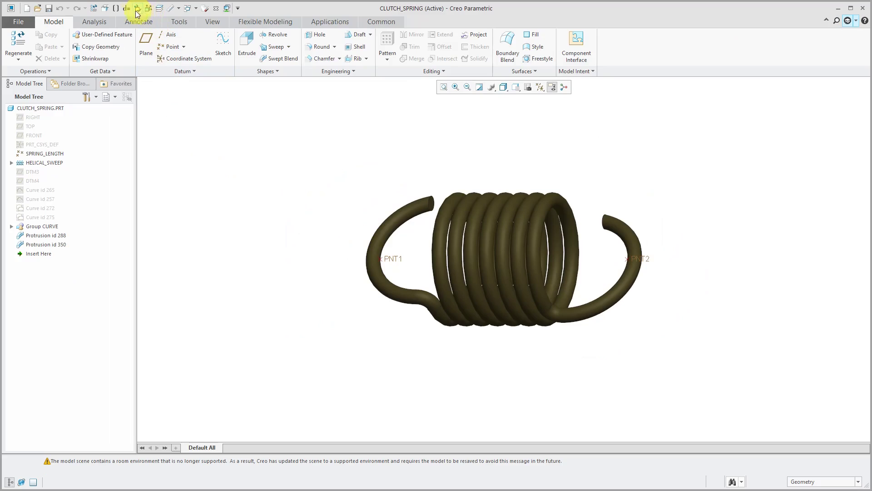
pyautogui.click(104, 9)
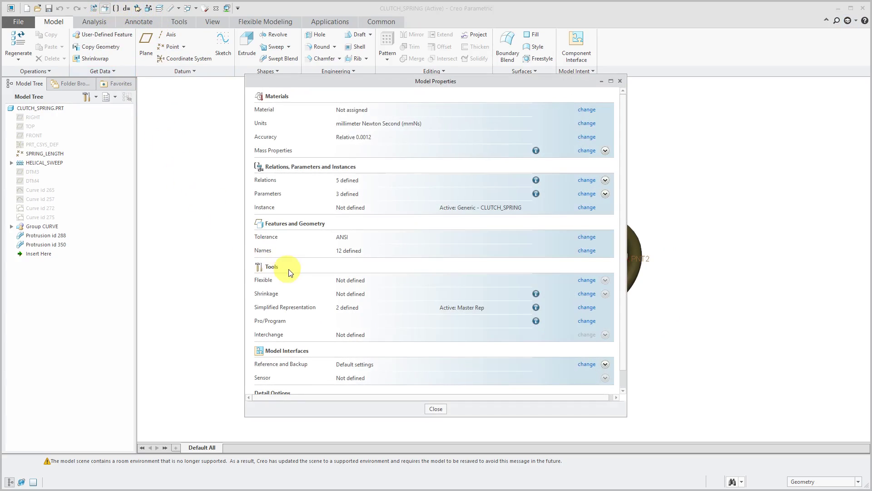
pyautogui.click(586, 280)
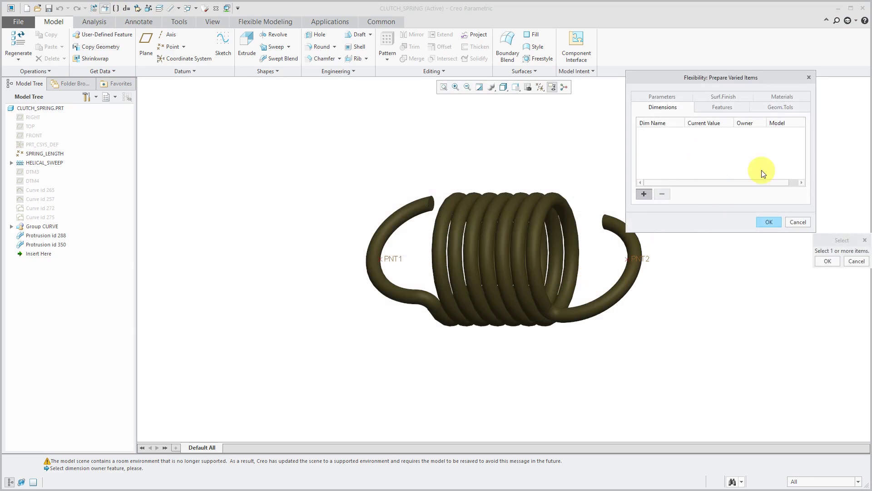
pyautogui.click(800, 221)
pyautogui.click(437, 406)
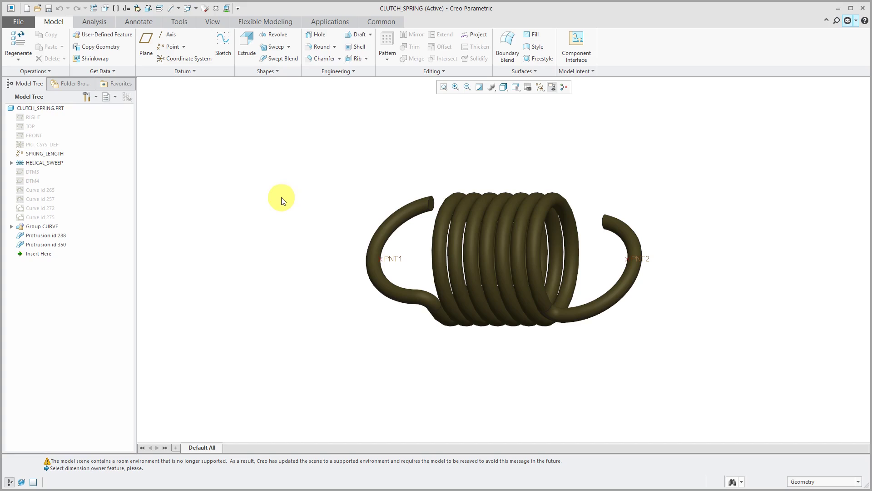
# Step: Switch back to the CLUTCH.ASM window from the Windows list
pyautogui.click(195, 8)
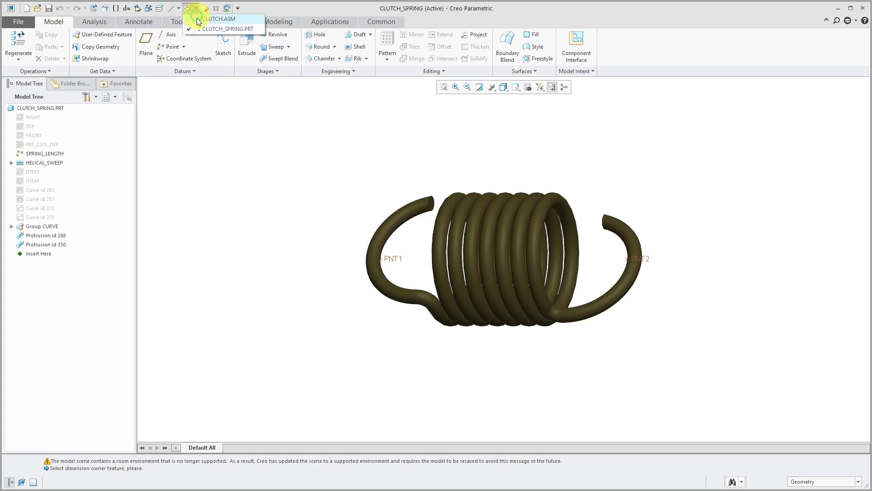
pyautogui.click(211, 19)
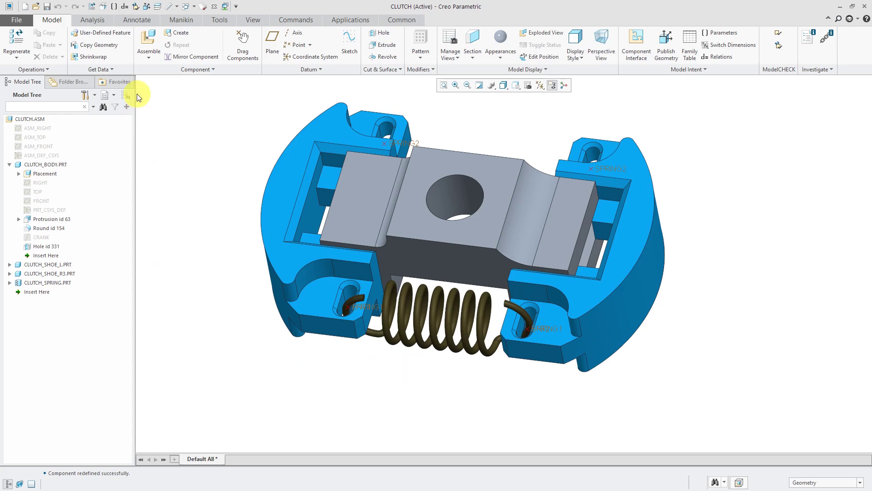
# Step: Open the assembly's Flexible definition from Model Properties and view its Components list
pyautogui.click(105, 7)
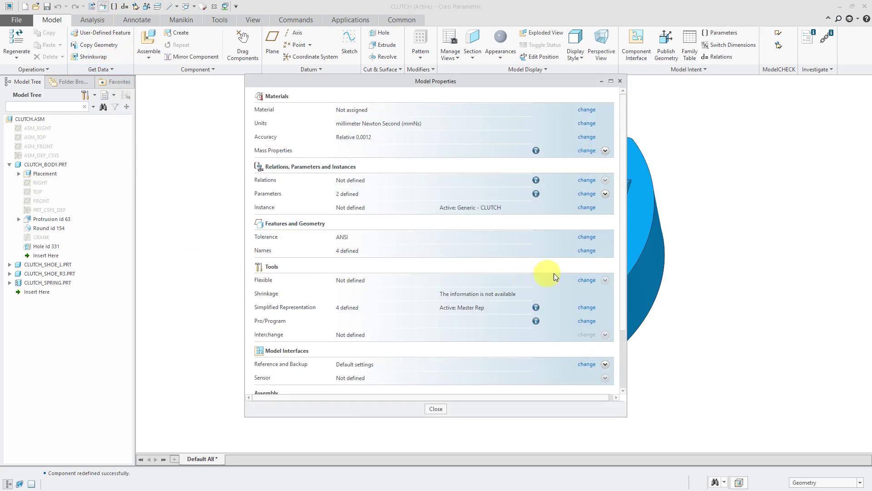
pyautogui.click(587, 280)
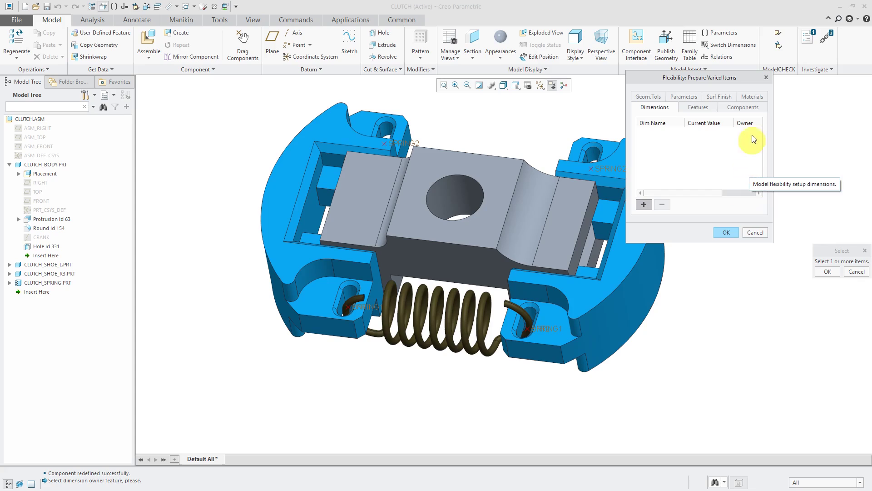
pyautogui.click(748, 108)
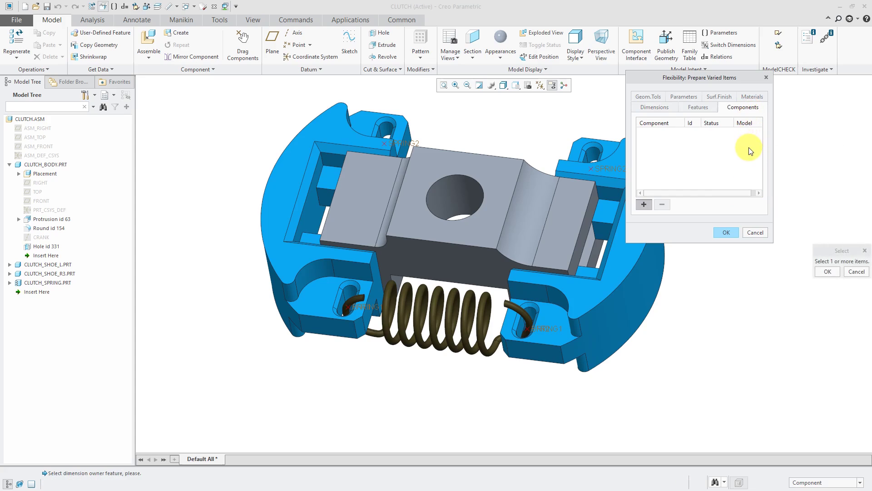